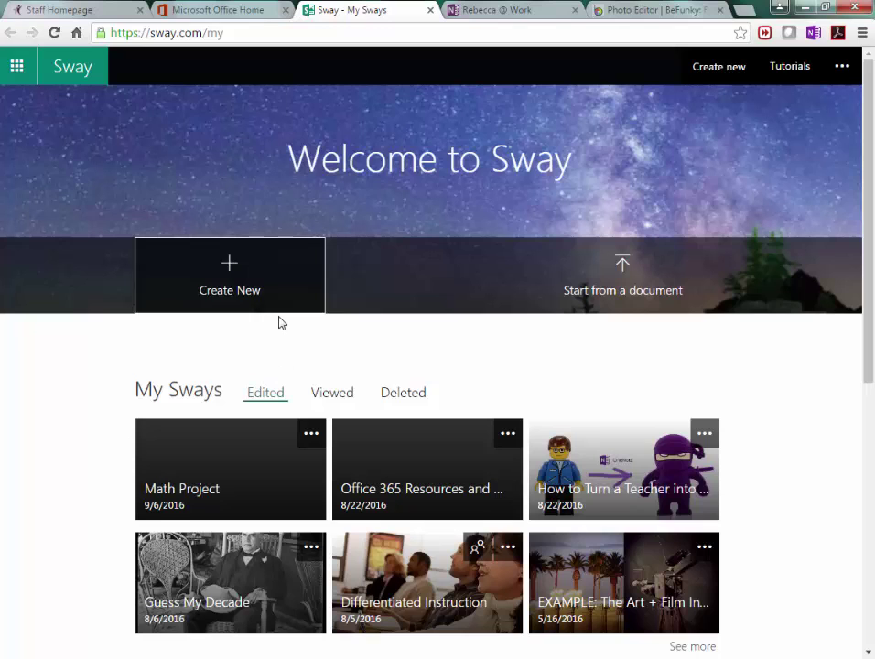
# Create a new blank Sway and title it "Fractions".
pyautogui.click(230, 289)
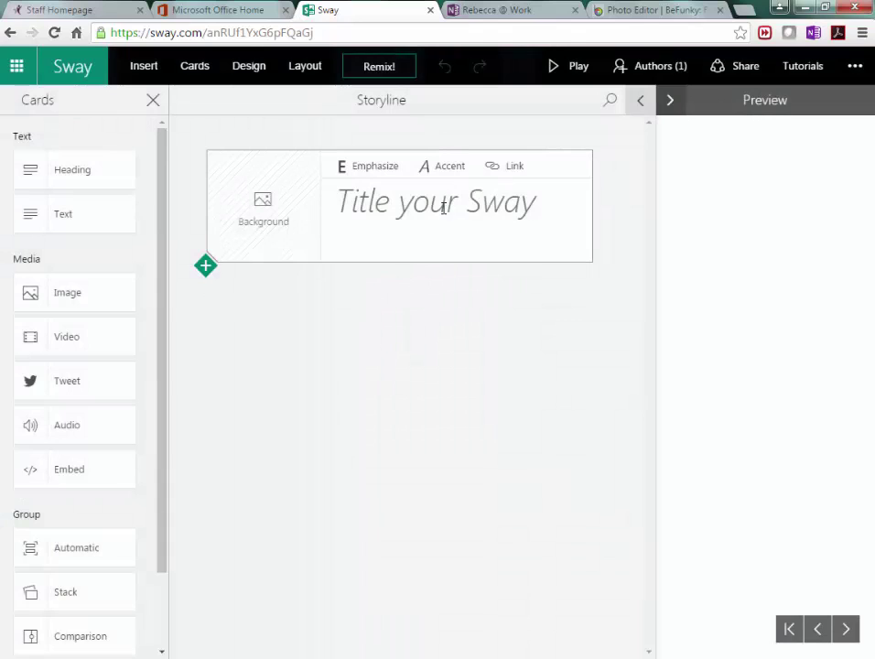
pyautogui.click(443, 207)
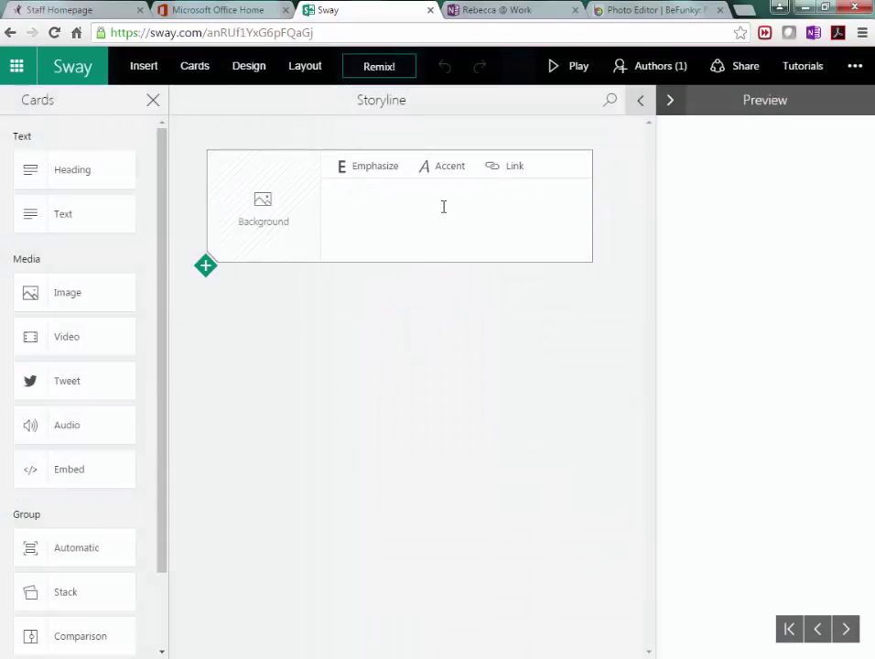
pyautogui.write('Fractions')
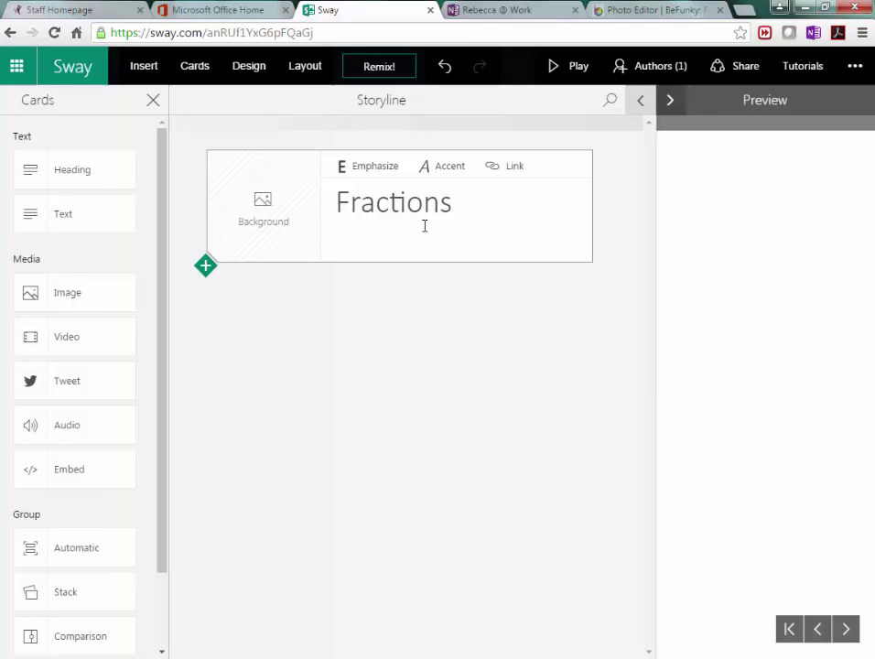
# Search Bing images for "paws" as a background for the title card.
pyautogui.click(263, 209)
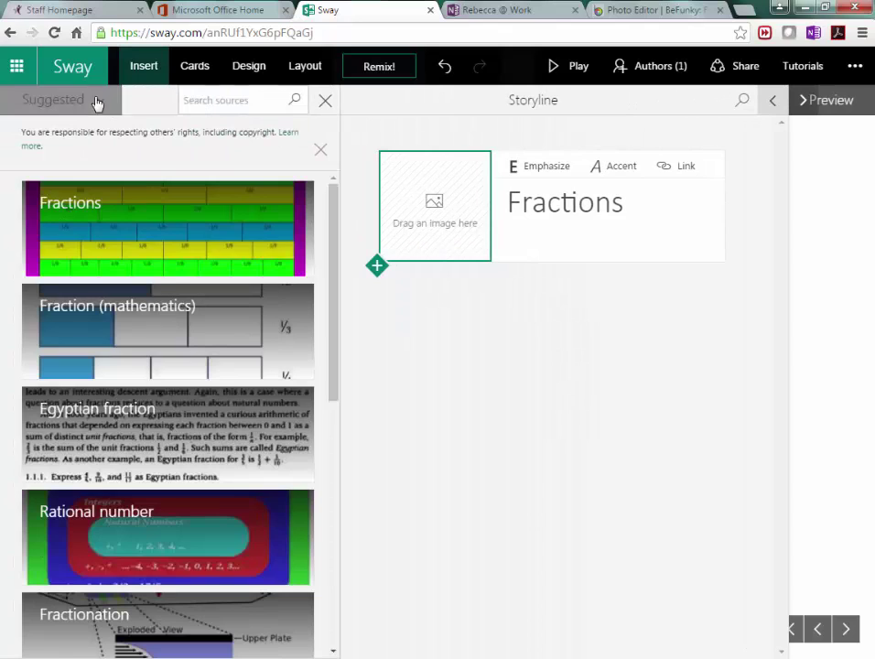
pyautogui.click(98, 102)
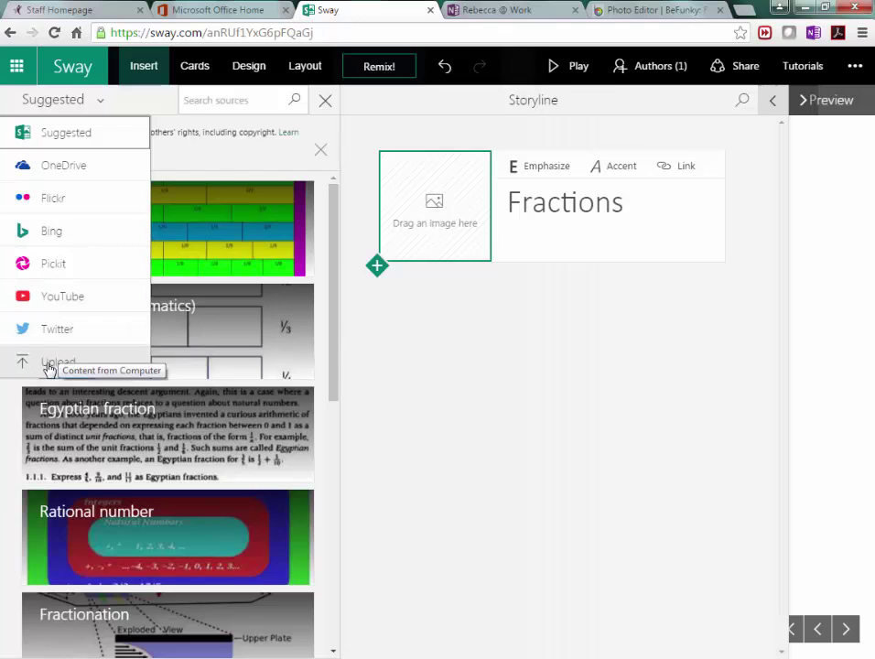
pyautogui.click(50, 234)
pyautogui.click(210, 101)
pyautogui.write('paw')
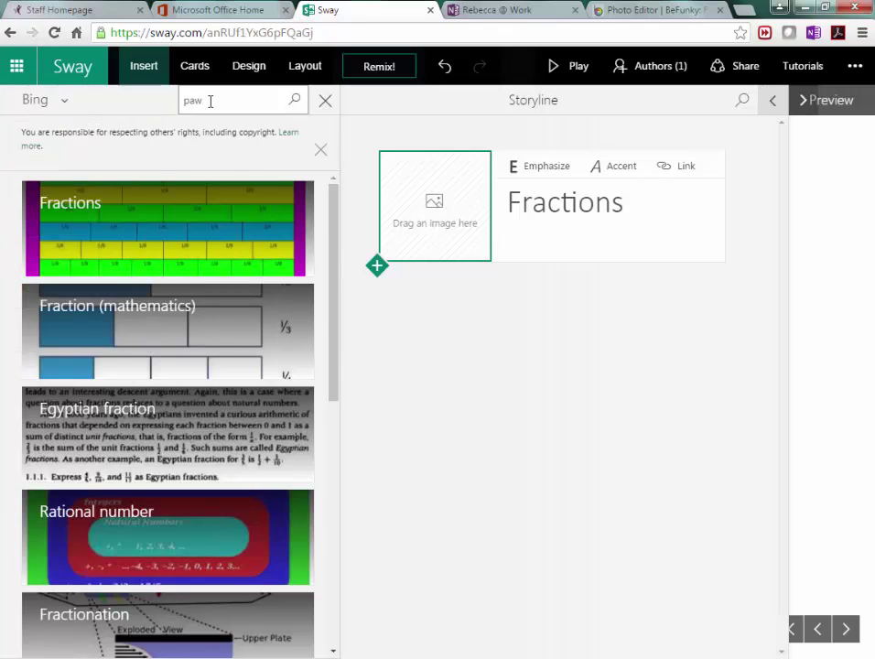
pyautogui.write('s')
pyautogui.press('Return')
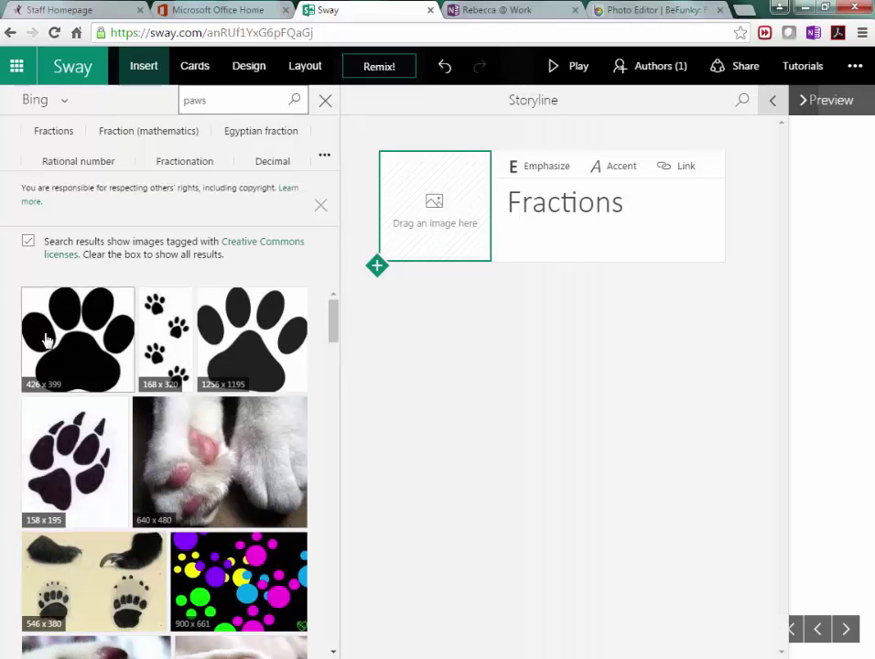
# Set the 168 x 320 black paw-print image as the title background and preview the Sway.
pyautogui.click(165, 349)
pyautogui.moveTo(162, 348); pyautogui.dragTo(444, 222)
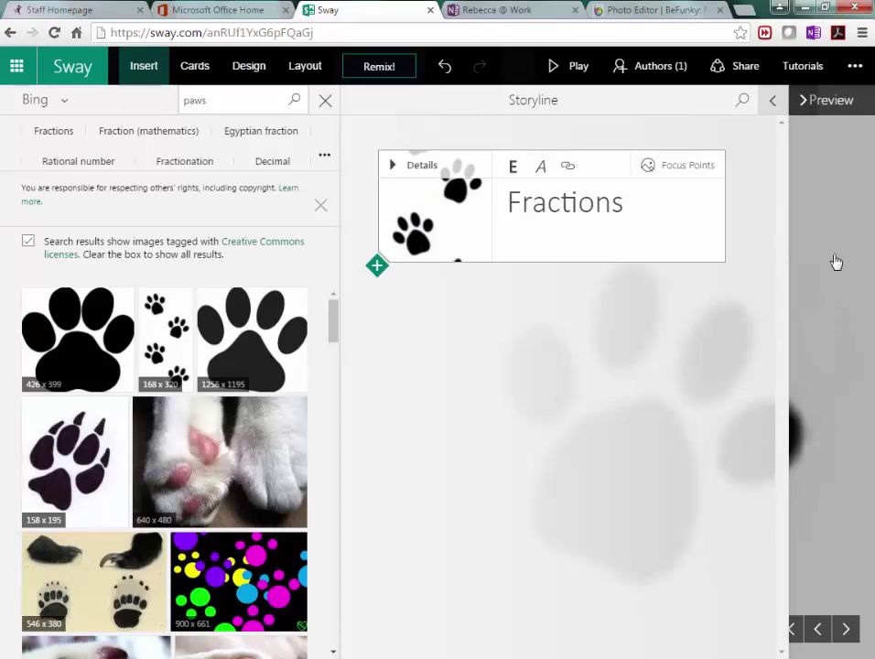
pyautogui.click(835, 332)
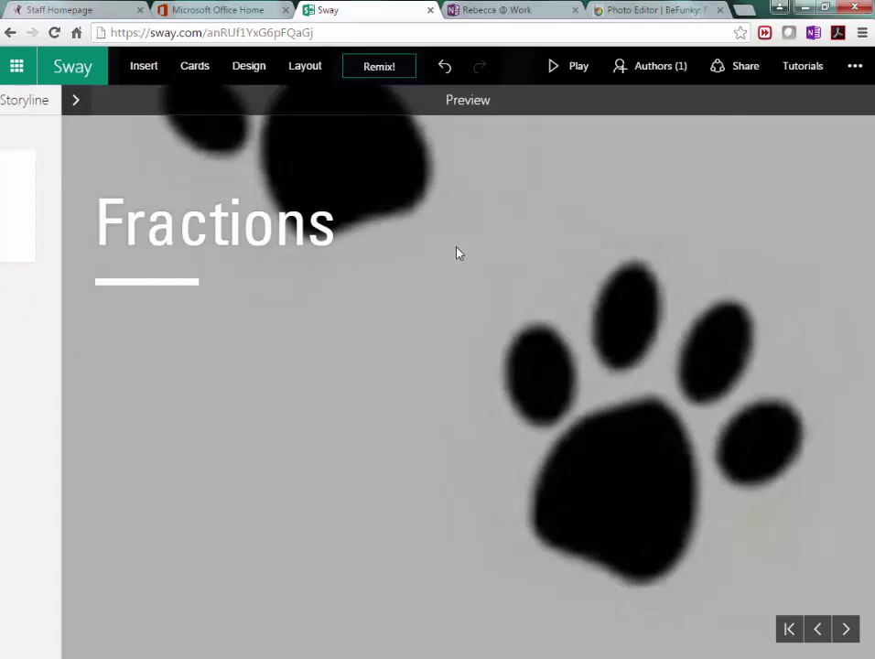
# Expand the title card's details and delete its paw-print background image.
pyautogui.click(194, 70)
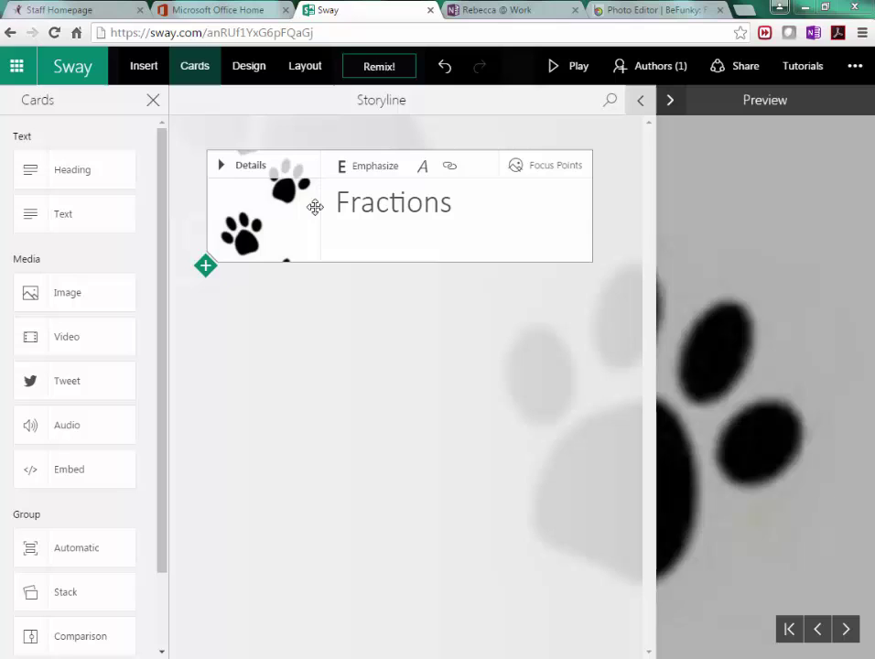
pyautogui.click(220, 167)
pyautogui.click(258, 364)
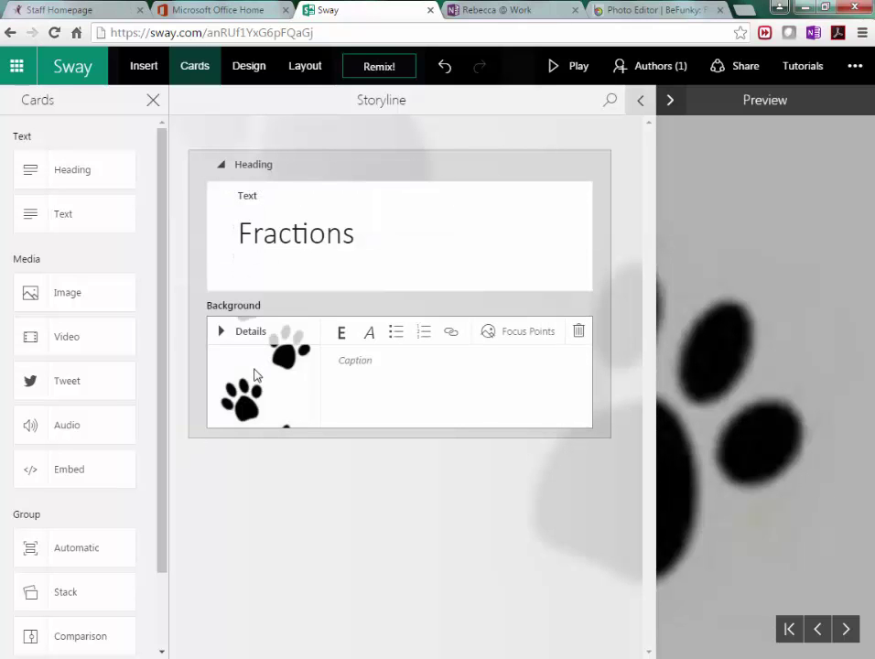
pyautogui.click(578, 333)
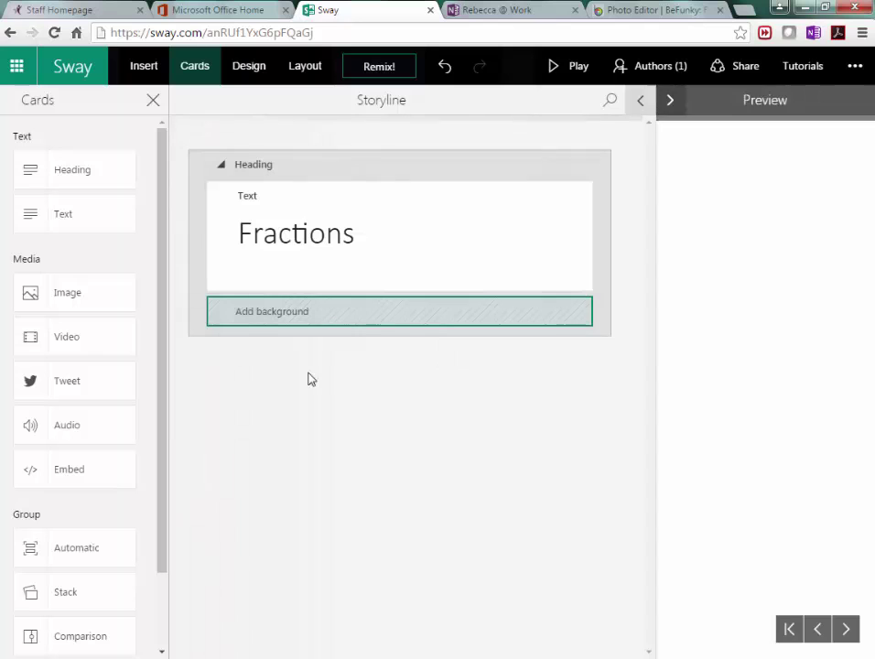
# Search Bing for "paw", set the 600 x 600 dark red paw-print image as the title background, and preview it.
pyautogui.click(279, 314)
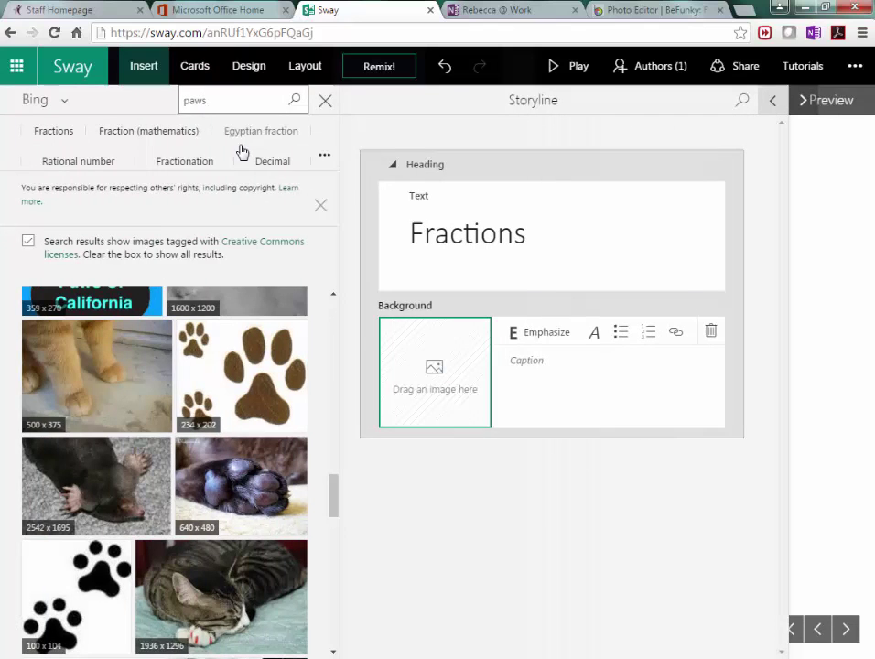
pyautogui.scroll(-2, 259, 378)
pyautogui.scroll(-6, 259, 378)
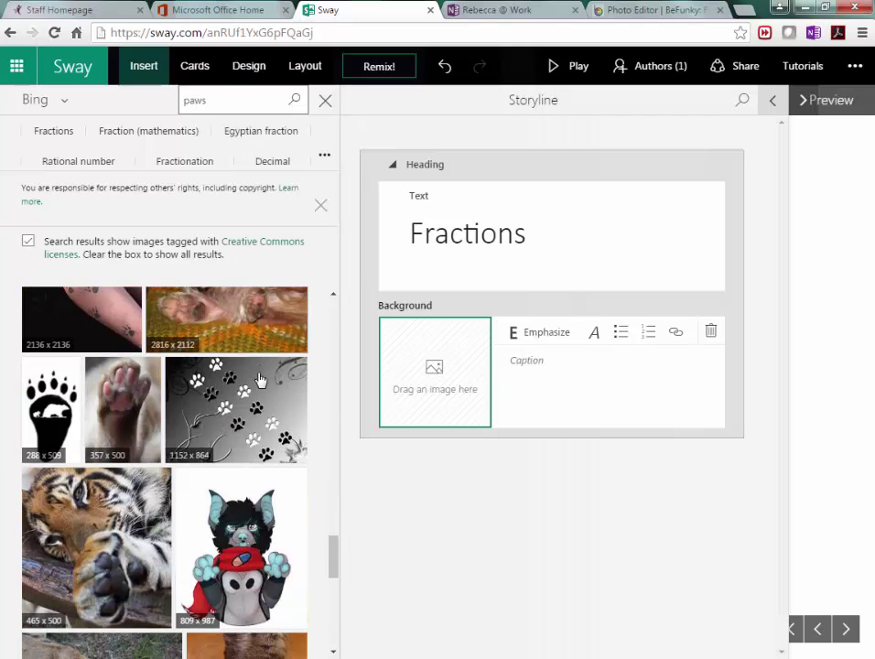
pyautogui.scroll(-10, 259, 378)
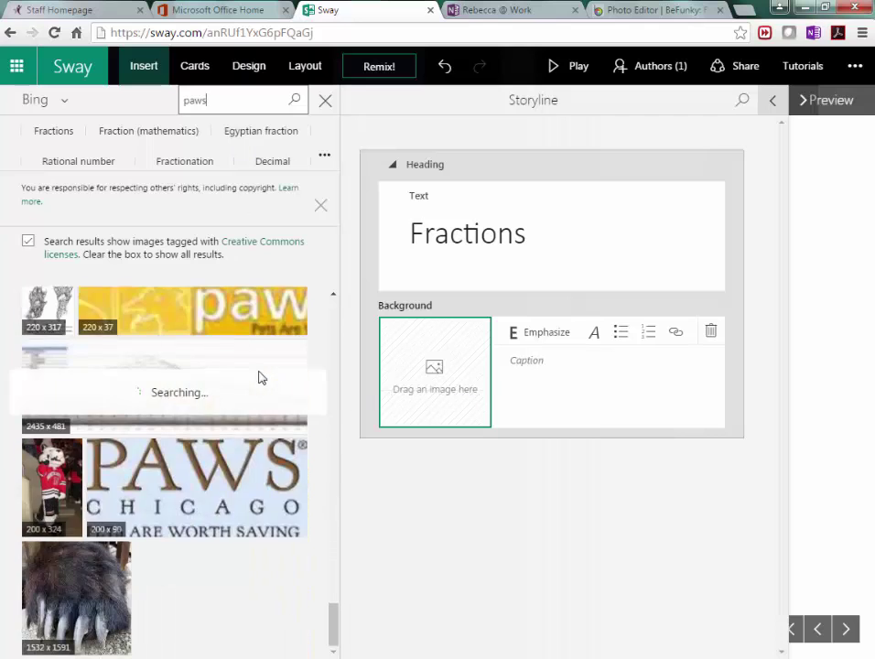
pyautogui.click(107, 391)
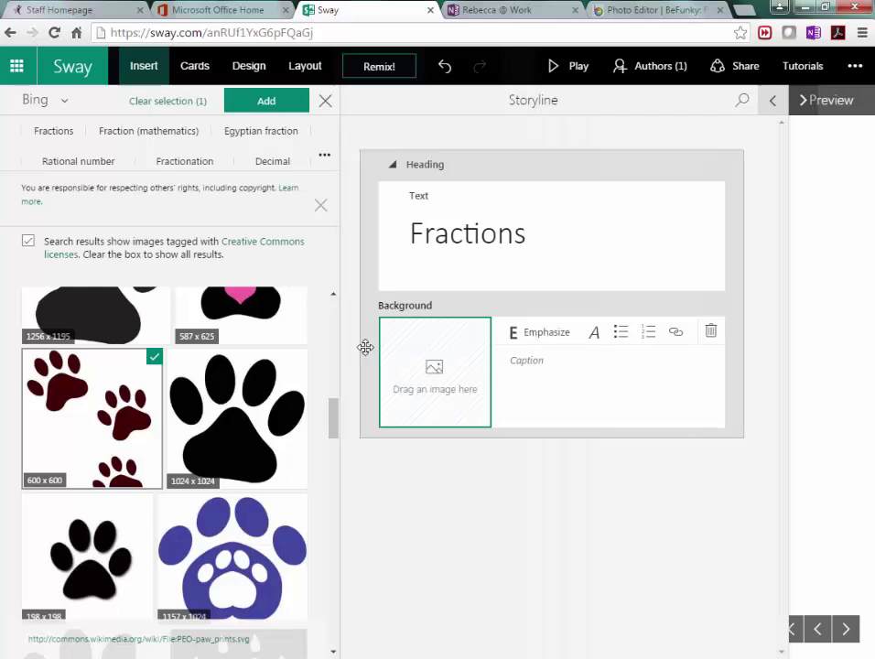
pyautogui.moveTo(85, 441); pyautogui.dragTo(426, 379)
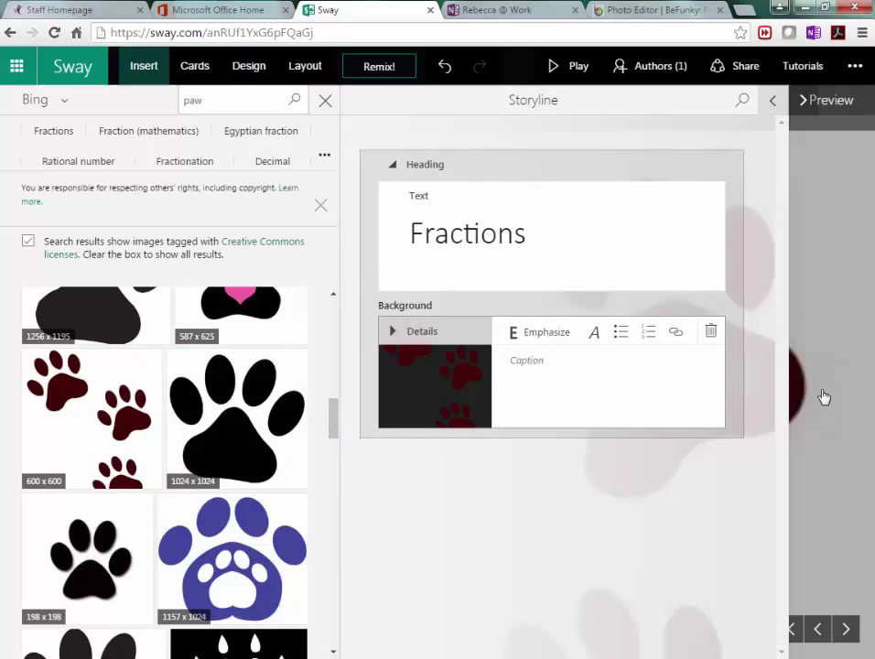
pyautogui.click(824, 396)
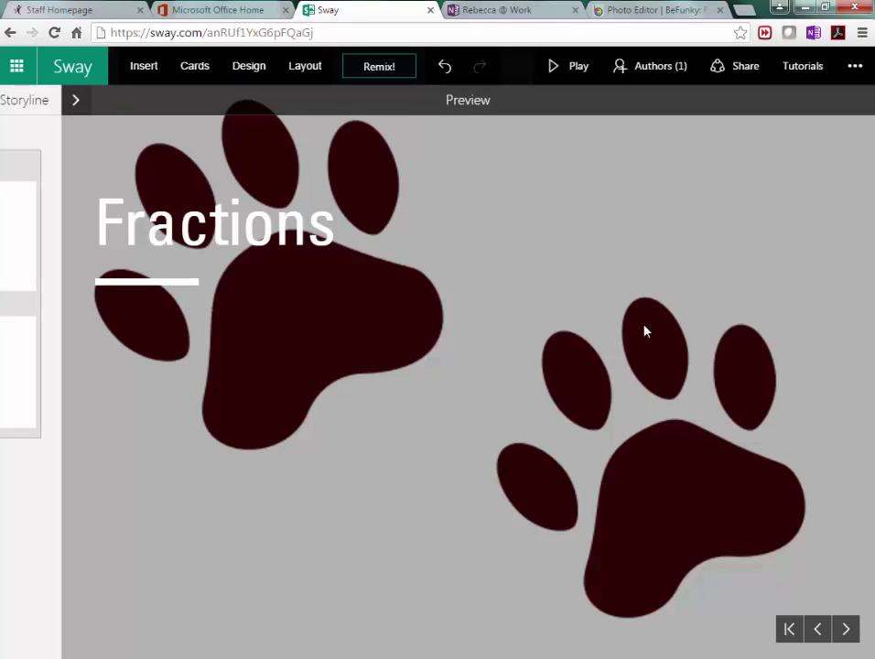
# Add an image card below the title and upload MathProject.jpg from the computer into it.
pyautogui.click(201, 67)
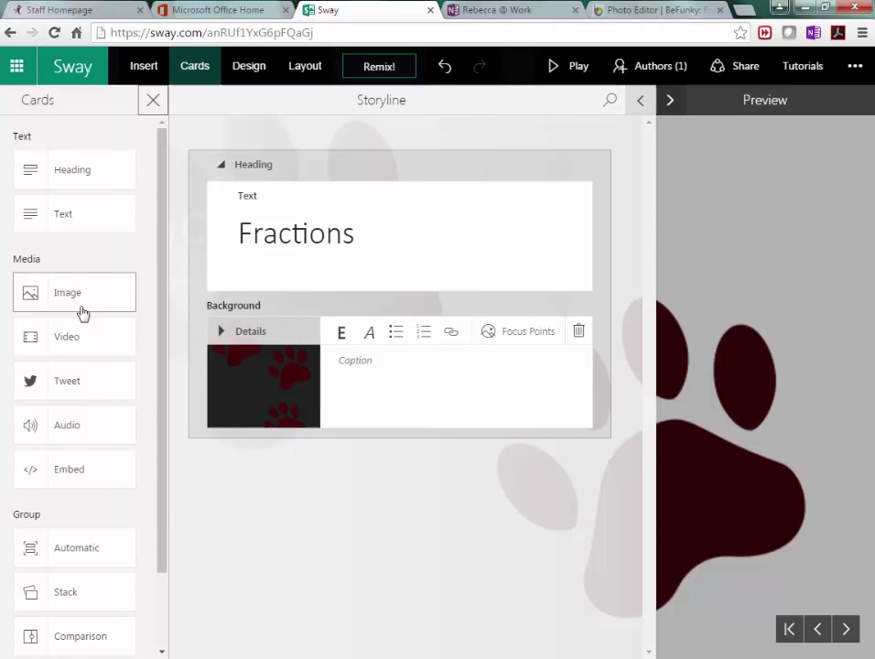
pyautogui.click(61, 295)
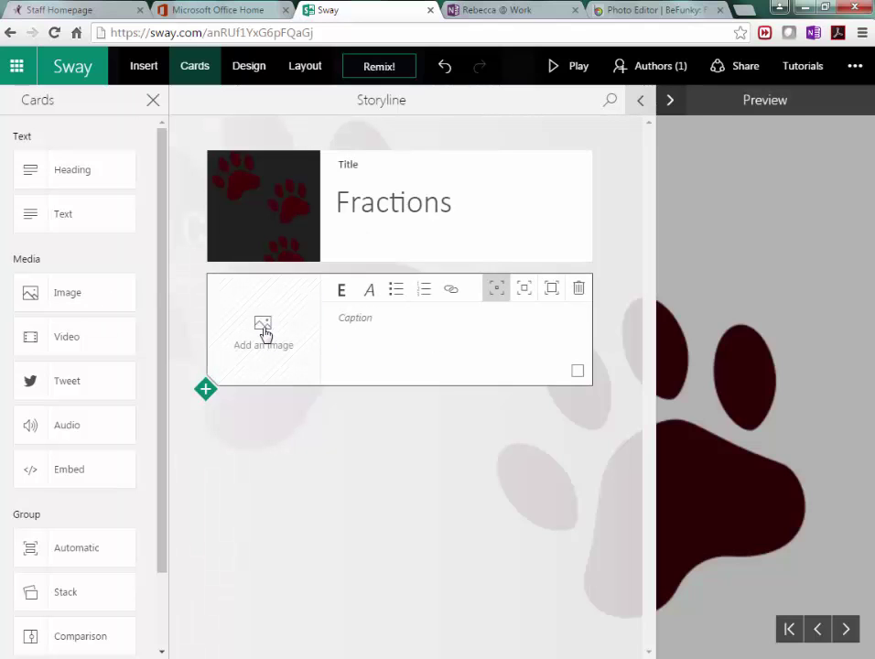
pyautogui.click(264, 334)
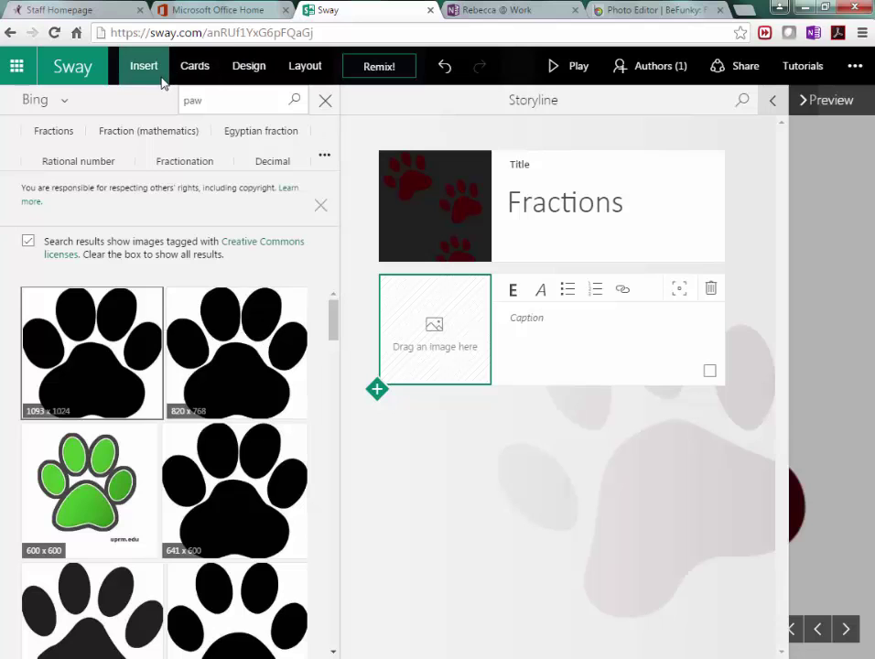
pyautogui.click(64, 103)
pyautogui.click(58, 363)
pyautogui.scroll(-5, 196, 163)
pyautogui.click(187, 167)
pyautogui.click(353, 343)
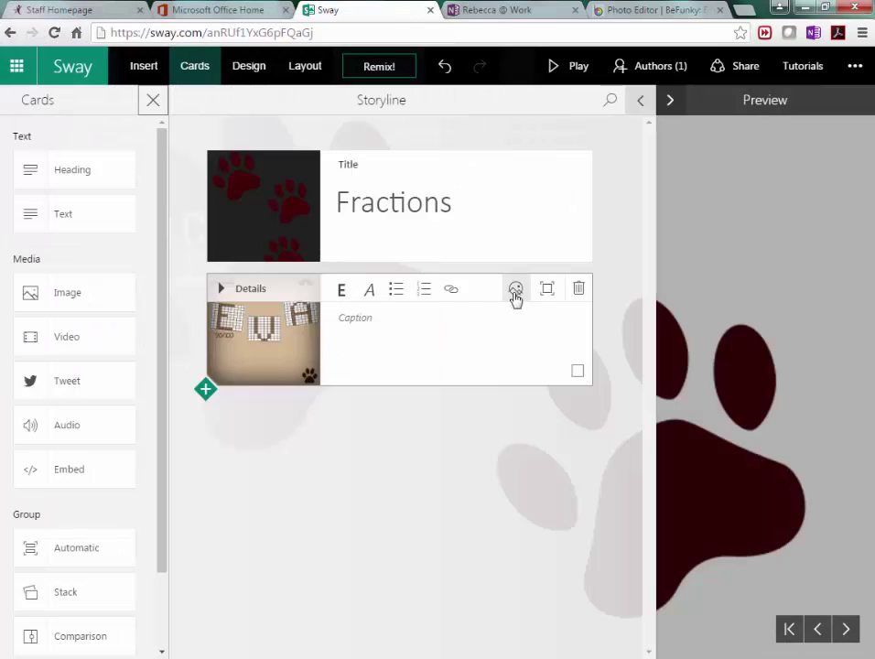
# Mark the entire math project image as important in its focus points and preview how it is displayed.
pyautogui.click(515, 291)
pyautogui.click(27, 411)
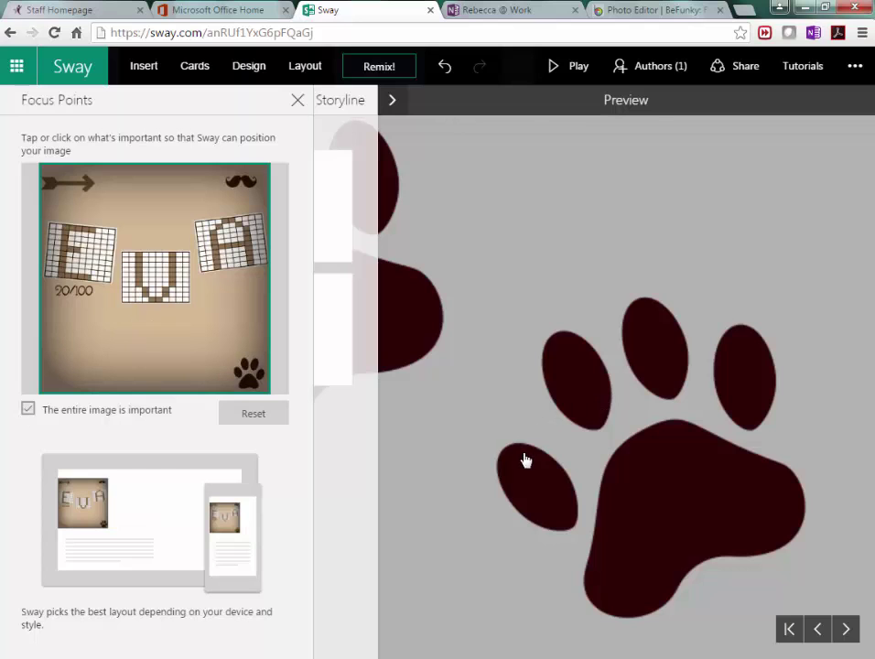
pyautogui.click(457, 232)
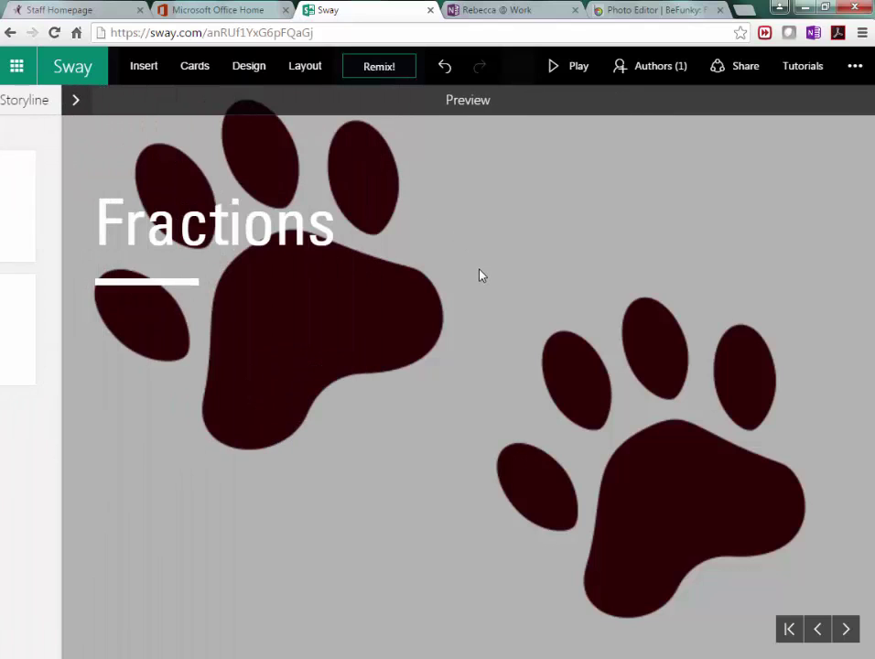
pyautogui.click(847, 630)
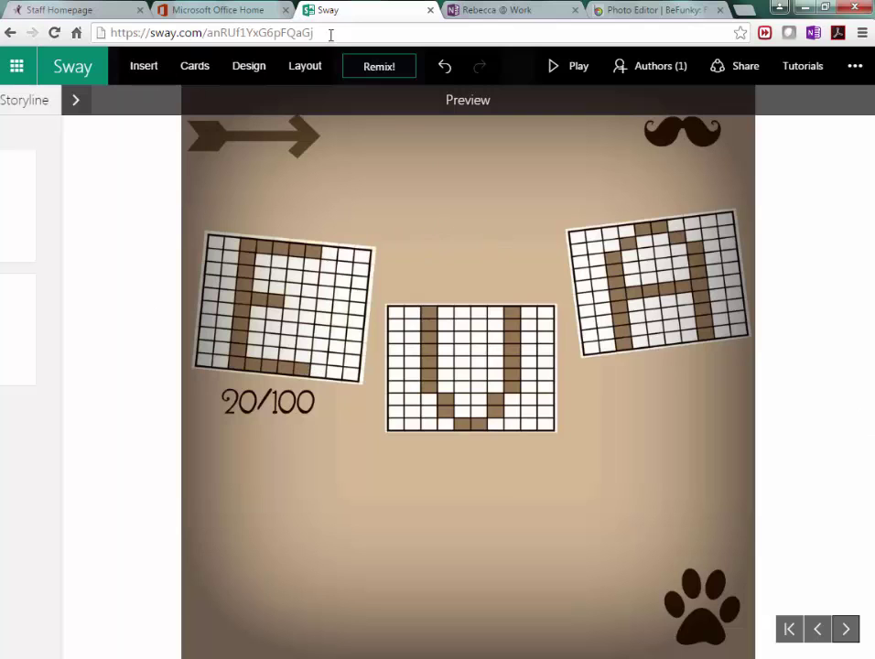
# Reload the page and remix the Sway's design twice, reviewing the title and project image in the preview.
pyautogui.click(380, 69)
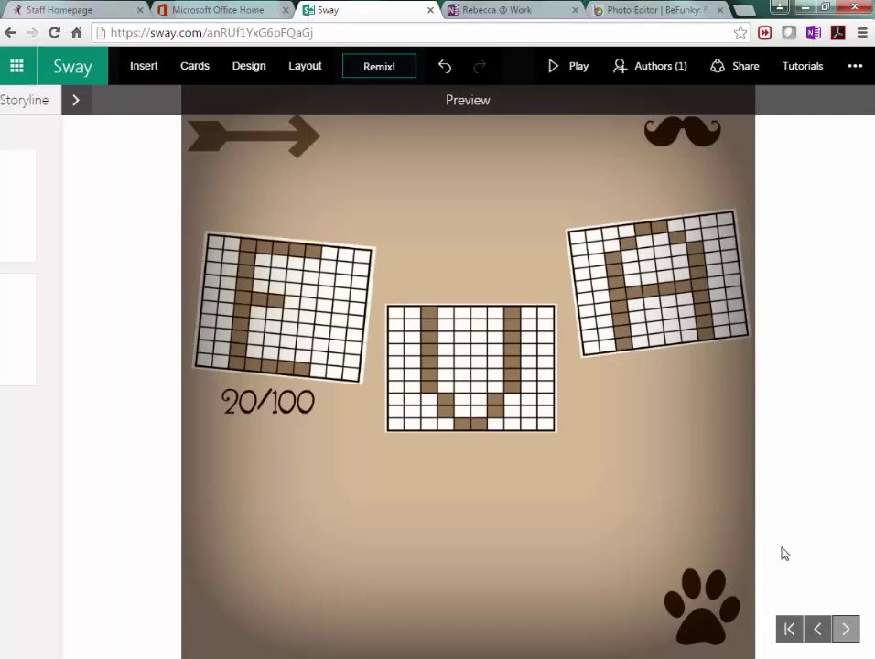
pyautogui.press('F5')
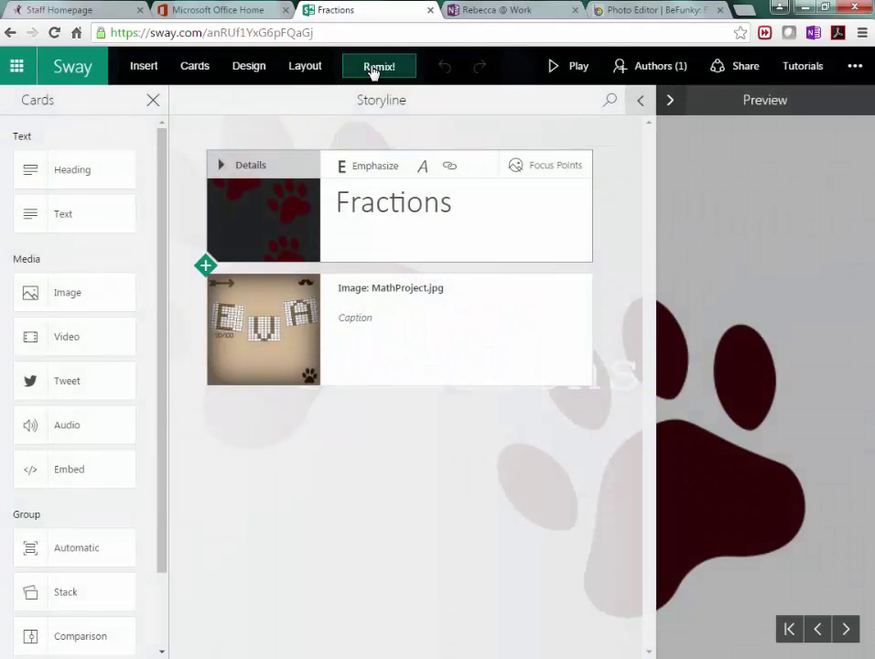
pyautogui.click(373, 73)
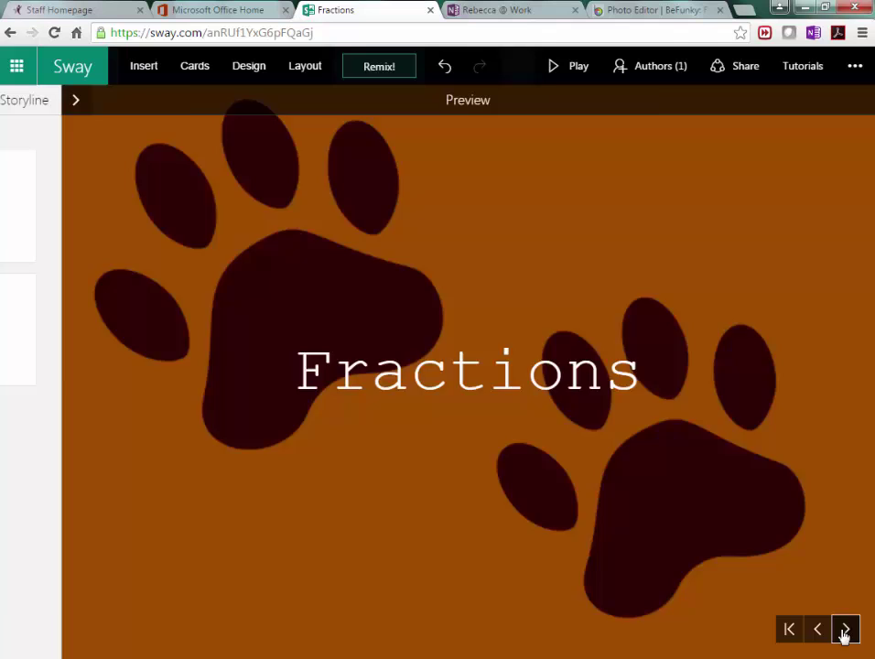
pyautogui.click(843, 629)
pyautogui.click(364, 66)
pyautogui.scroll(-5, 521, 295)
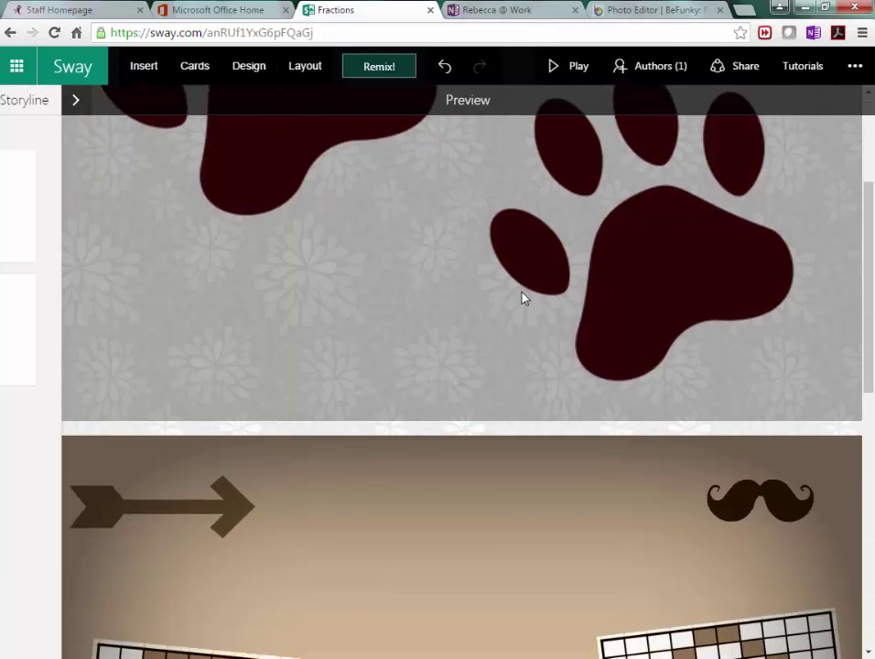
pyautogui.scroll(-3, 525, 292)
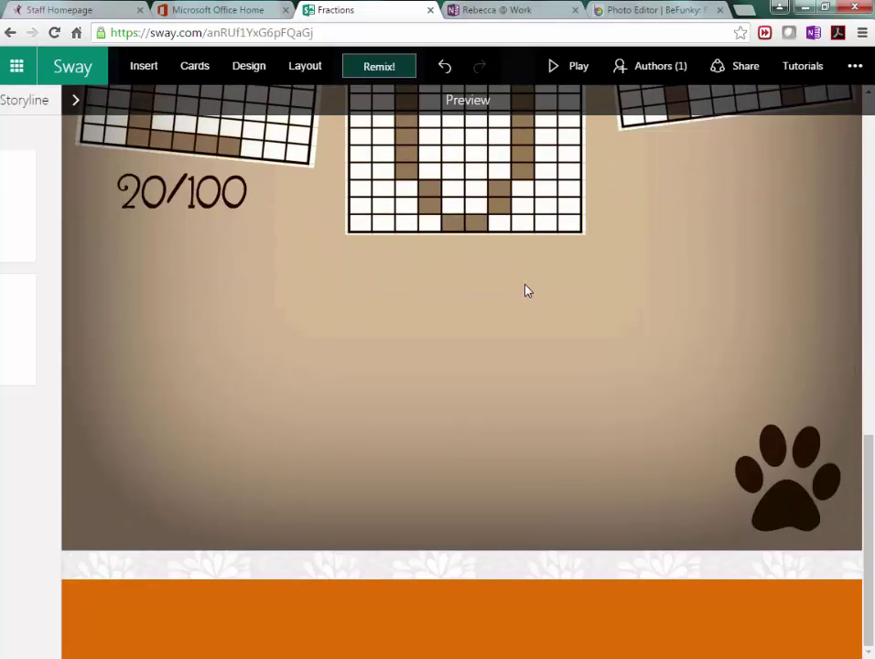
pyautogui.scroll(8, 527, 288)
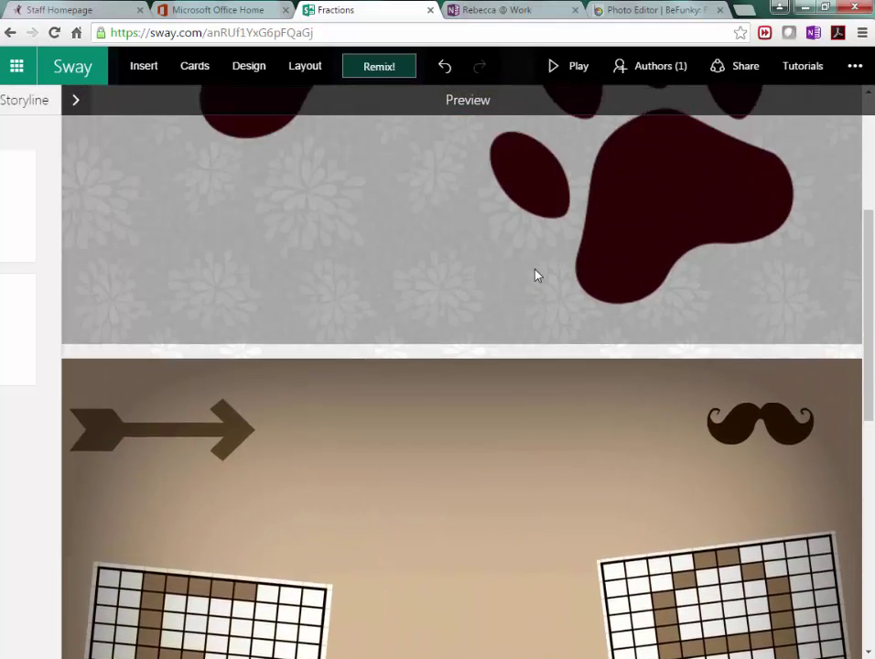
pyautogui.scroll(2, 537, 275)
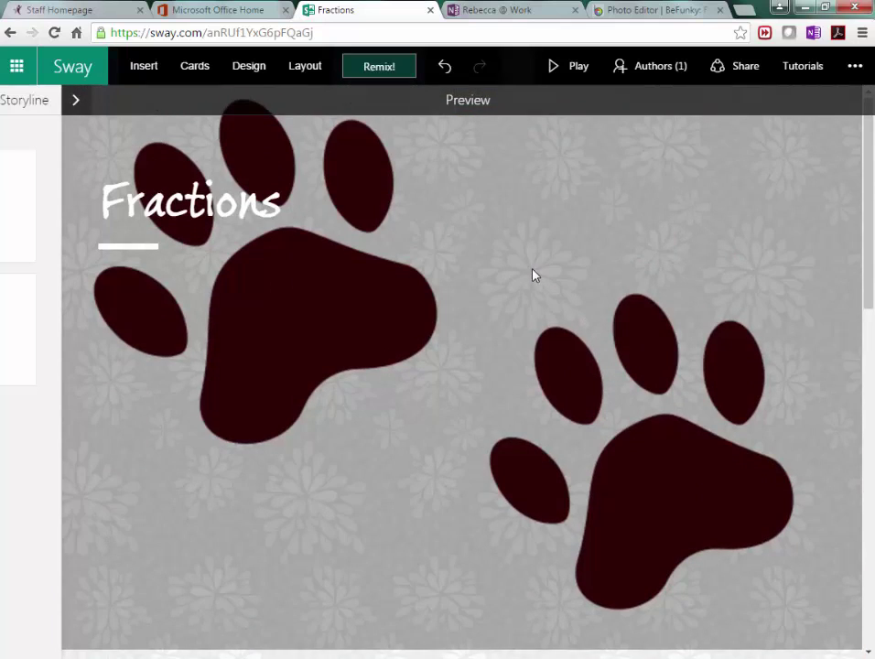
# Customize the Sway's design by setting the animation emphasis to Intense and the text size midway between Normal and Large.
pyautogui.click(255, 74)
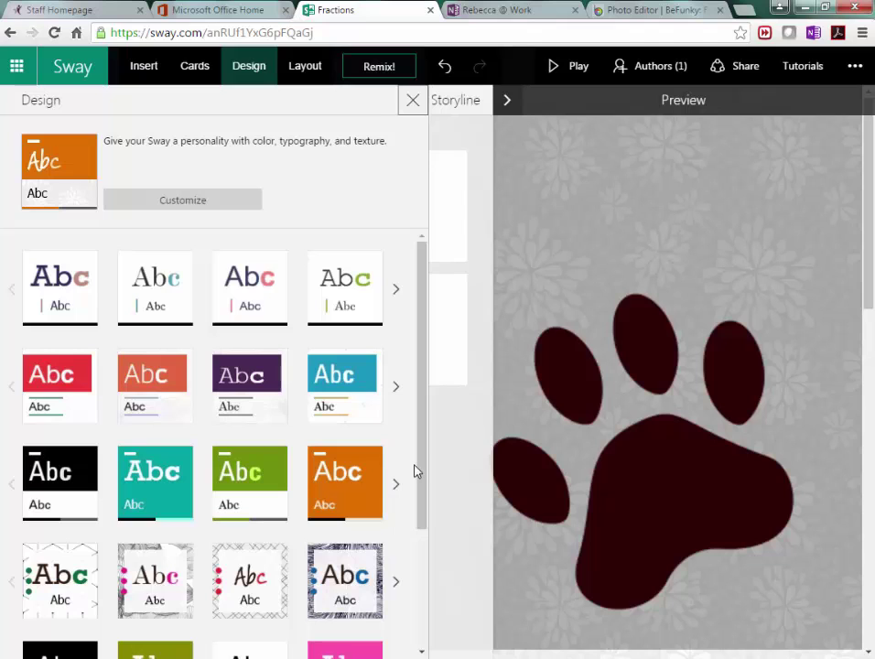
pyautogui.scroll(-1, 412, 474)
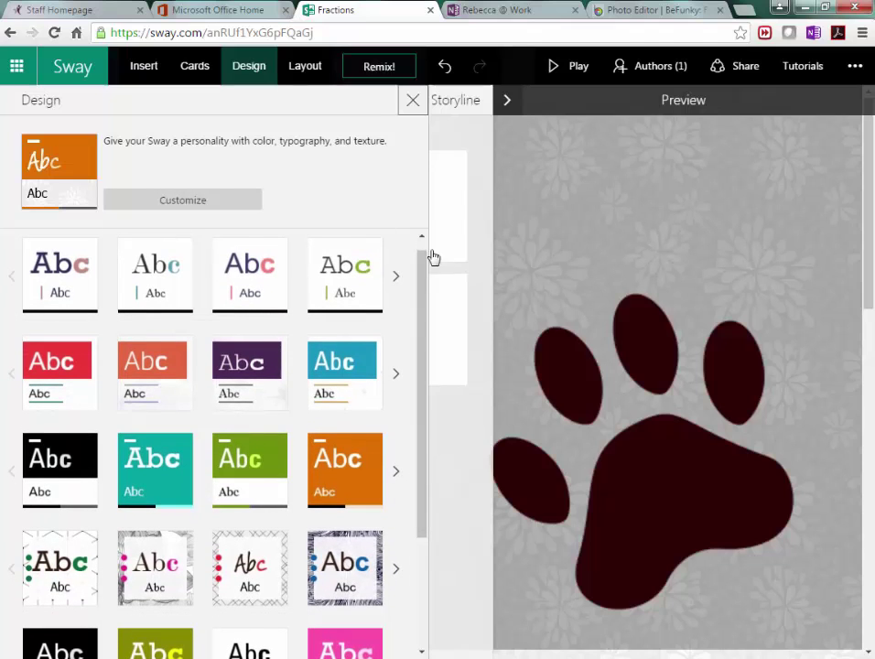
pyautogui.click(165, 198)
pyautogui.scroll(-1, 61, 478)
pyautogui.click(371, 488)
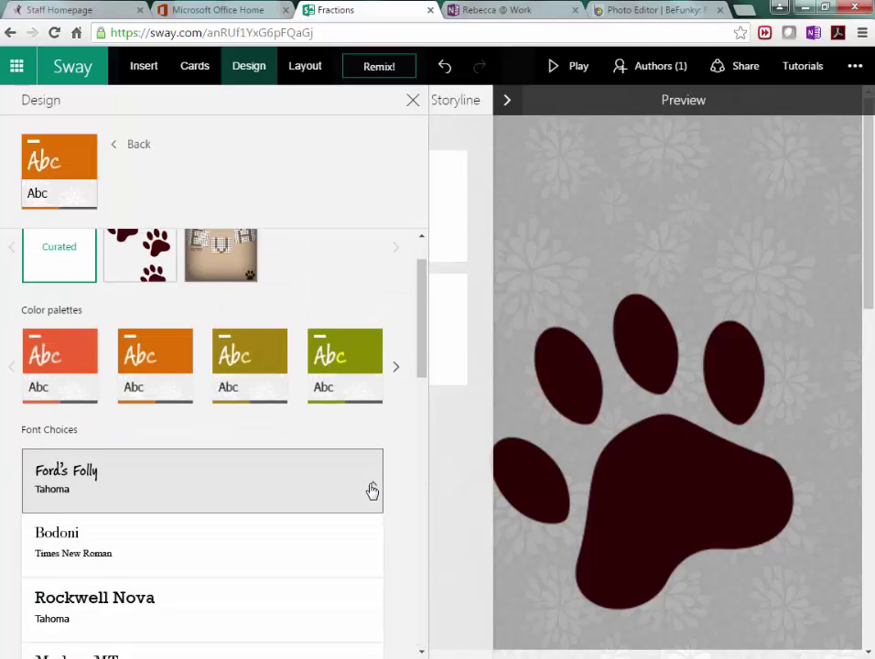
pyautogui.scroll(-3, 132, 494)
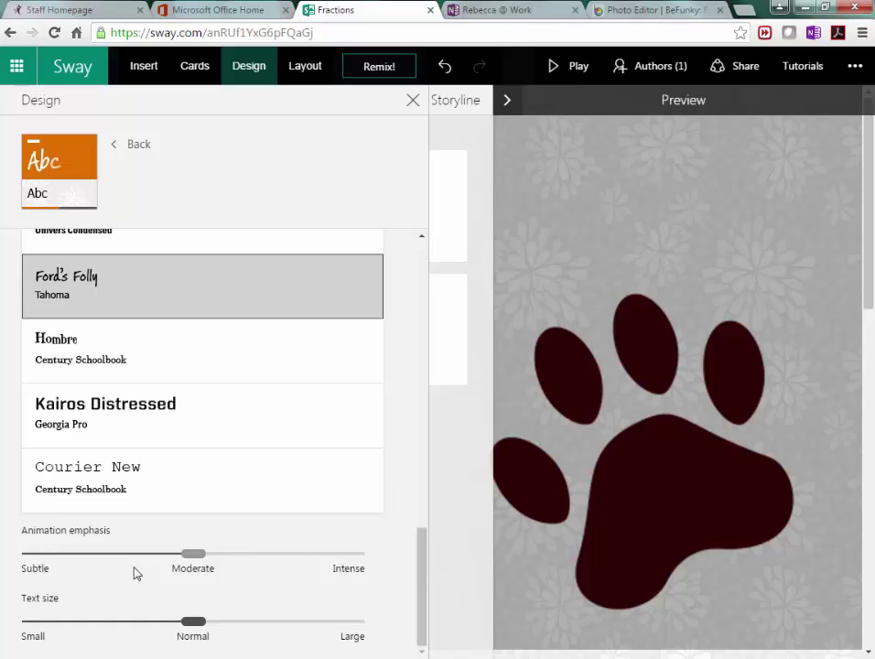
pyautogui.click(361, 555)
pyautogui.click(278, 621)
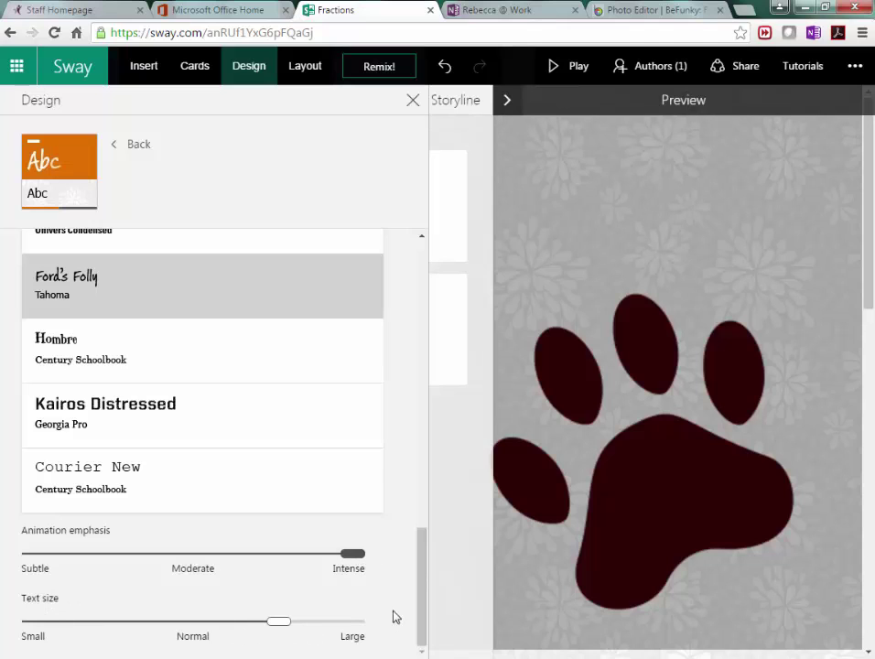
# Return to the gallery of design styles and try the solid teal style on the Sway.
pyautogui.click(129, 146)
pyautogui.moveTo(418, 406); pyautogui.dragTo(411, 552)
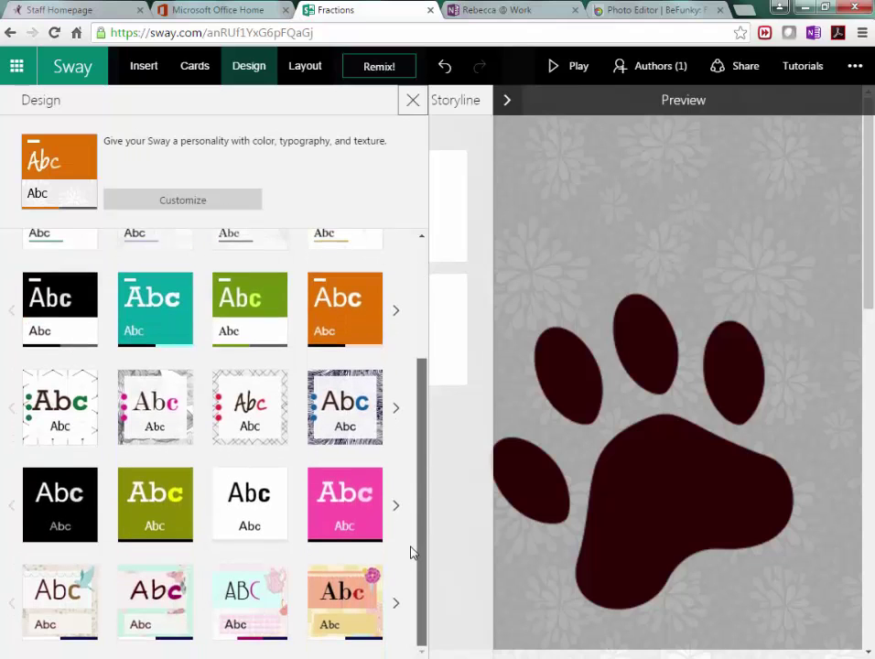
pyautogui.click(161, 328)
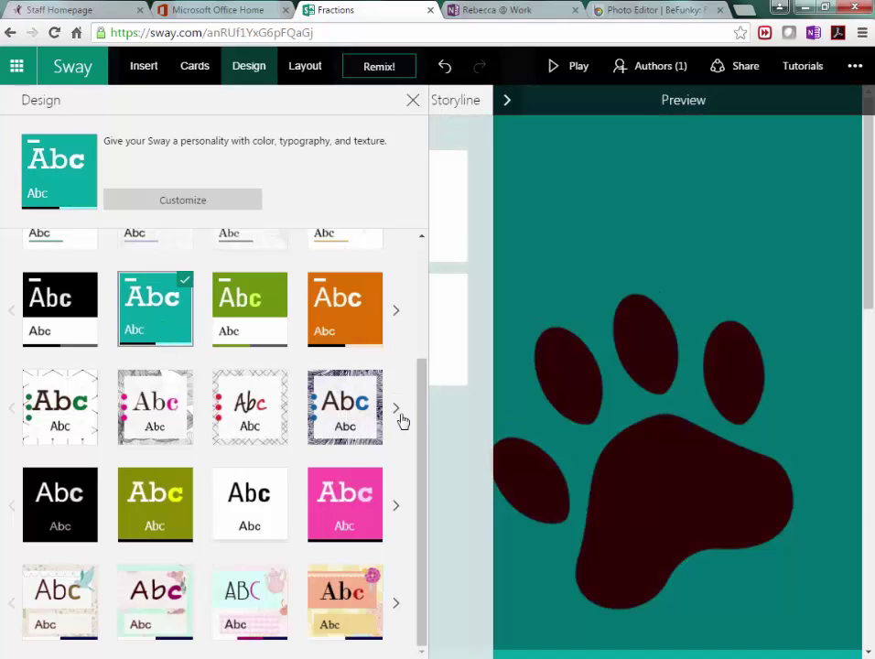
# Browse further style variations, try the black-and-white floral style with pink accents, and review the title and project image.
pyautogui.click(397, 314)
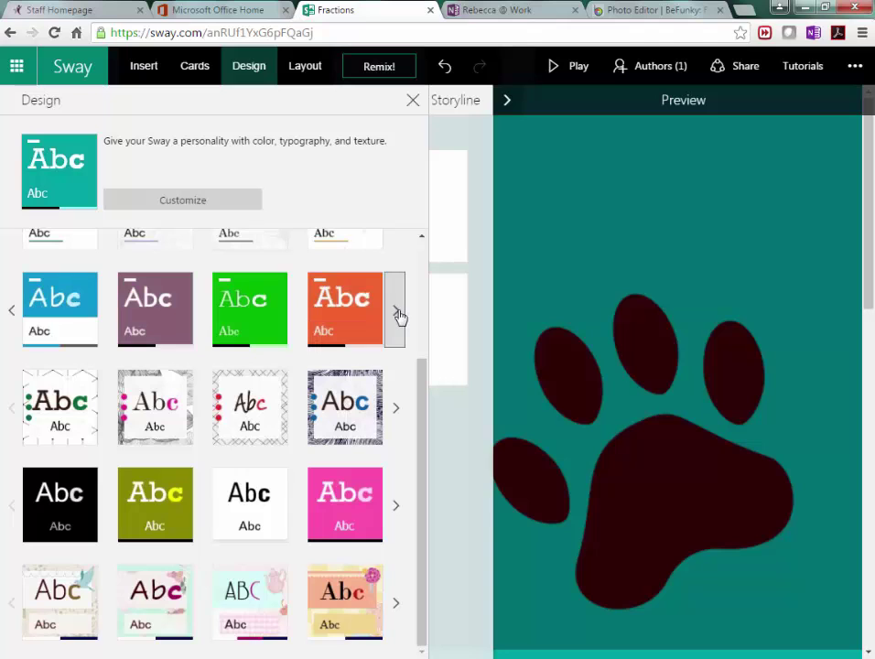
pyautogui.click(398, 314)
pyautogui.click(397, 417)
pyautogui.click(399, 417)
pyautogui.click(398, 416)
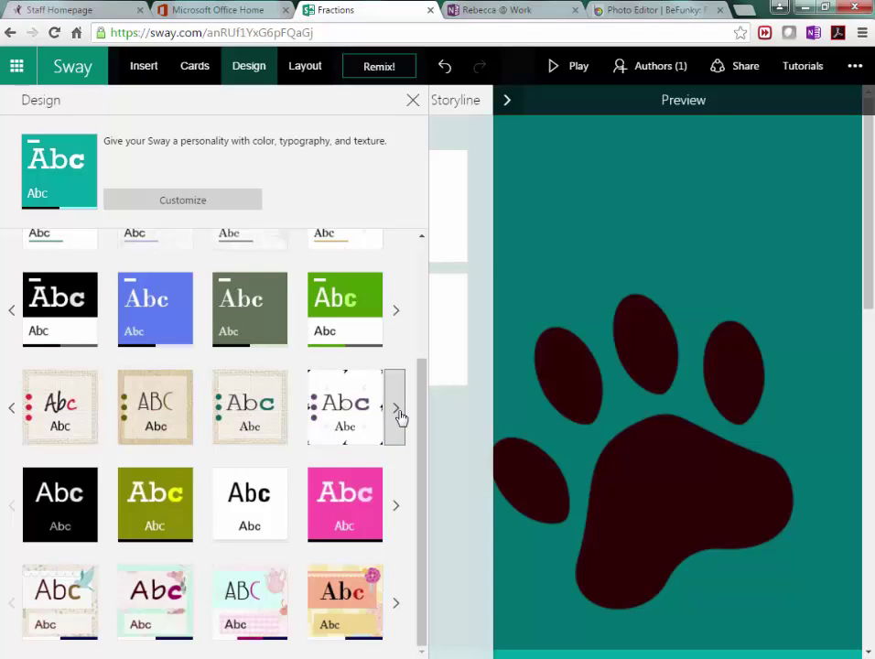
pyautogui.click(9, 413)
pyautogui.click(174, 416)
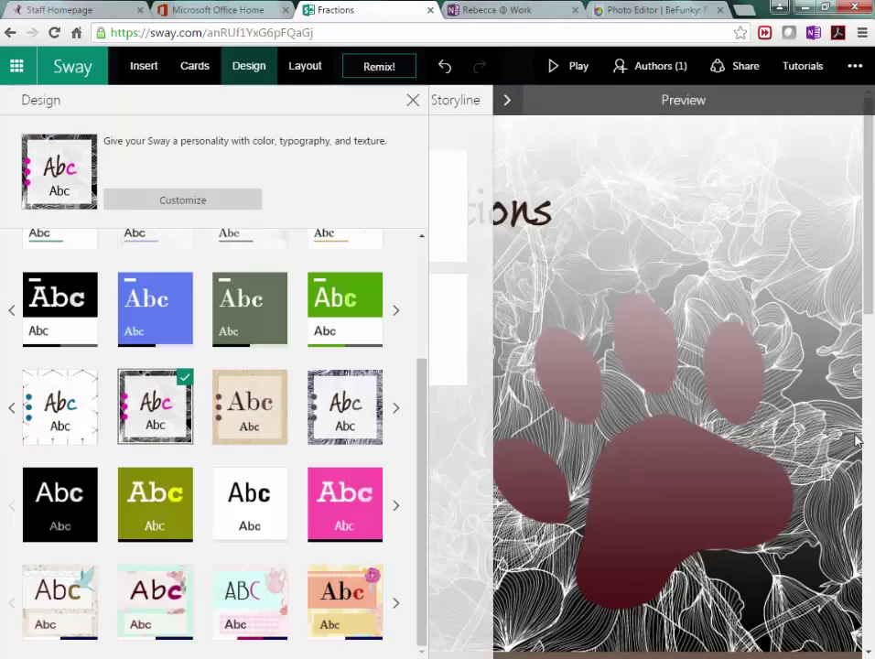
pyautogui.click(413, 100)
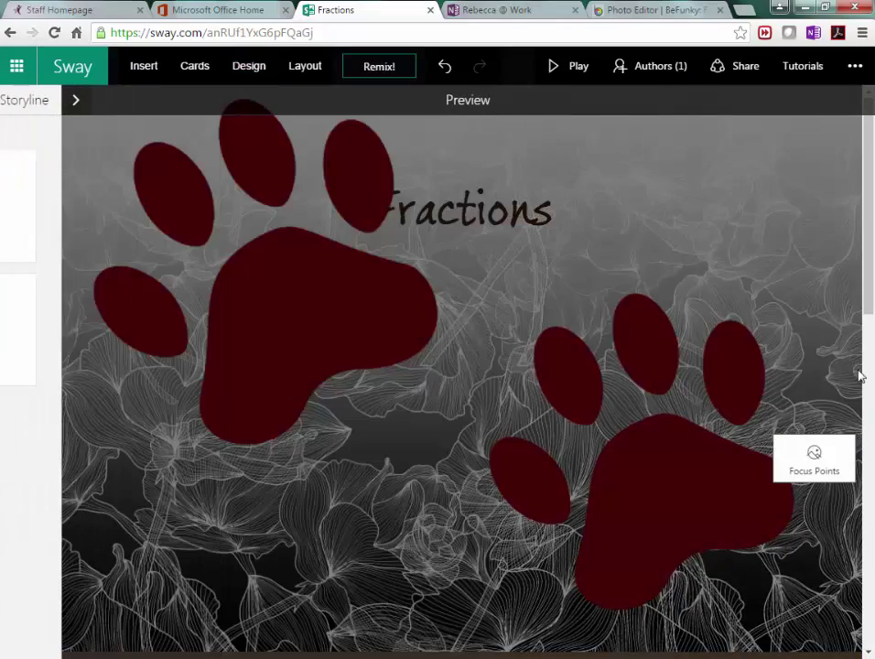
pyautogui.scroll(-5, 832, 385)
pyautogui.scroll(-4, 832, 385)
pyautogui.scroll(10, 833, 380)
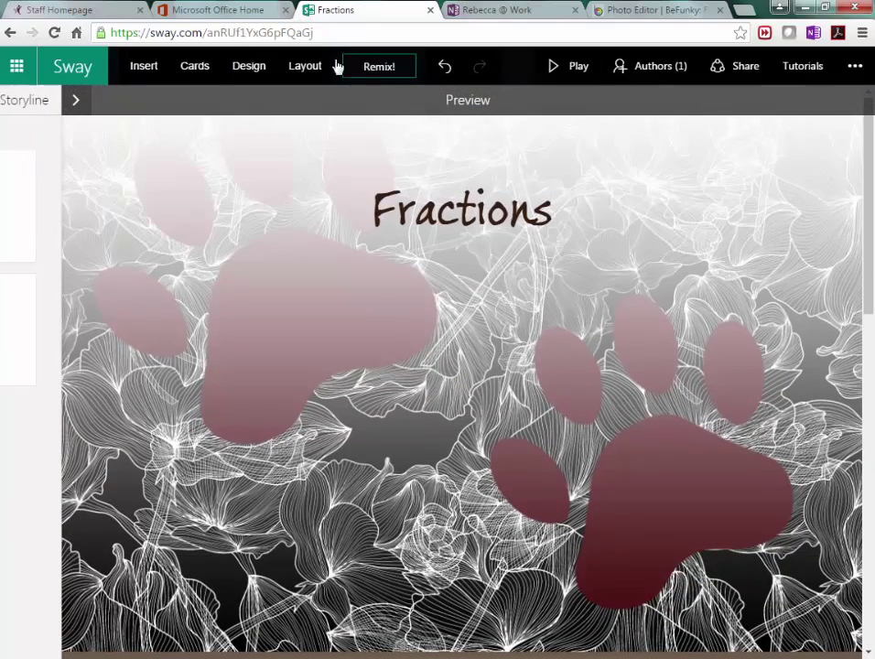
# Apply the black-and-white petal-pattern style with the thin all-caps heading font and olive accents.
pyautogui.click(247, 73)
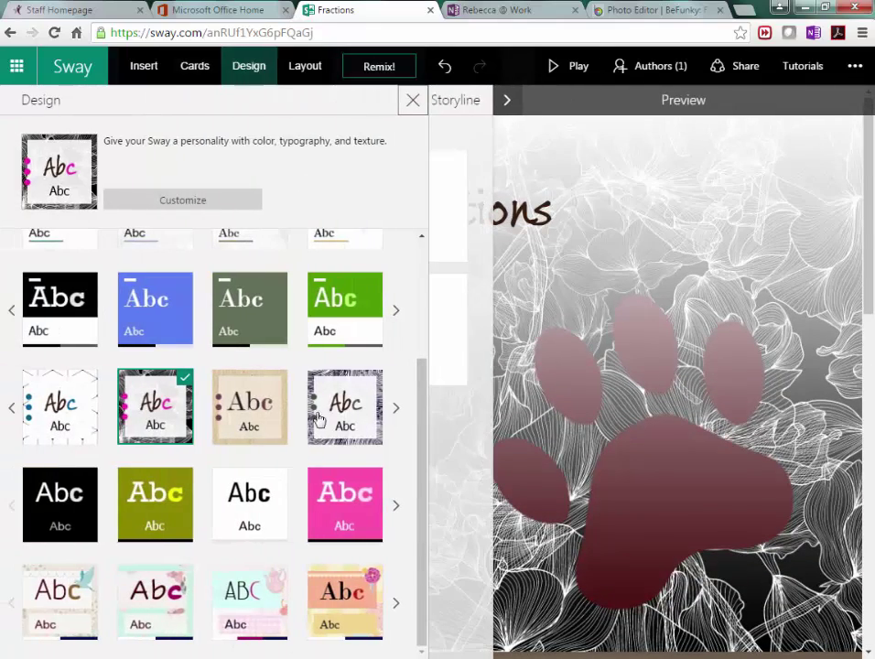
pyautogui.click(394, 411)
pyautogui.click(395, 412)
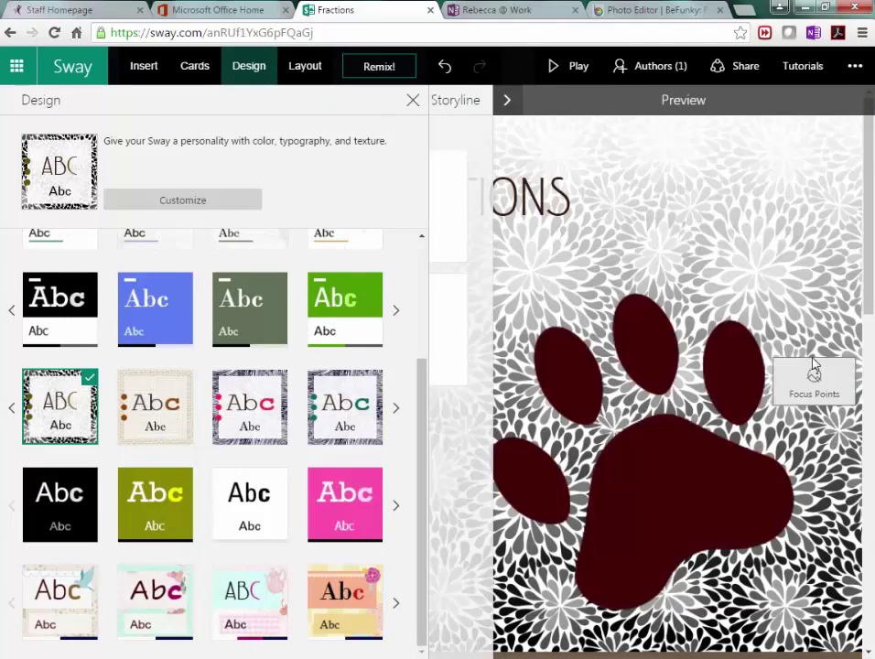
pyautogui.click(814, 312)
# Examine the layout options and the storyline without changing them, and review the title and project image in the preview.
pyautogui.click(306, 66)
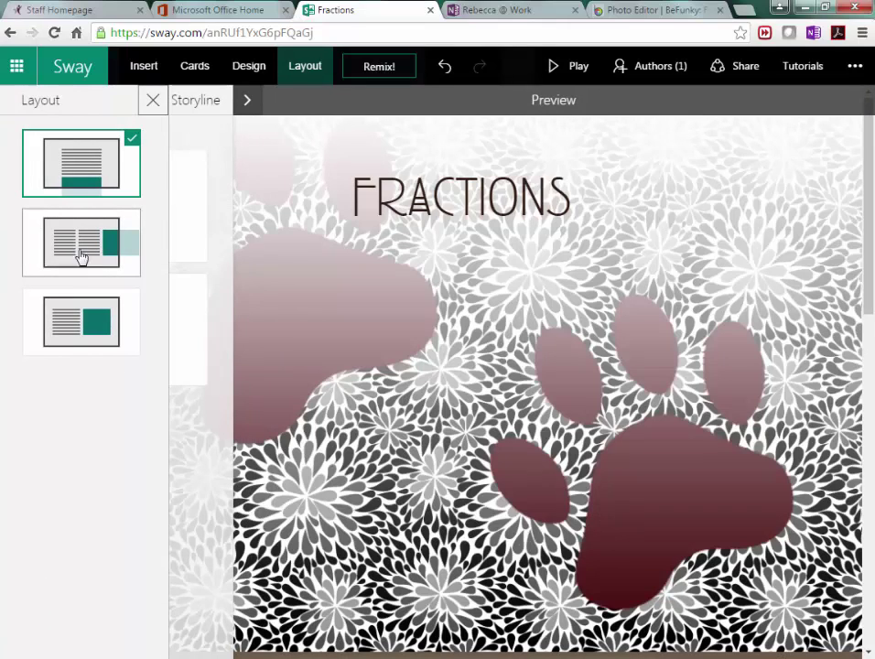
pyautogui.click(245, 103)
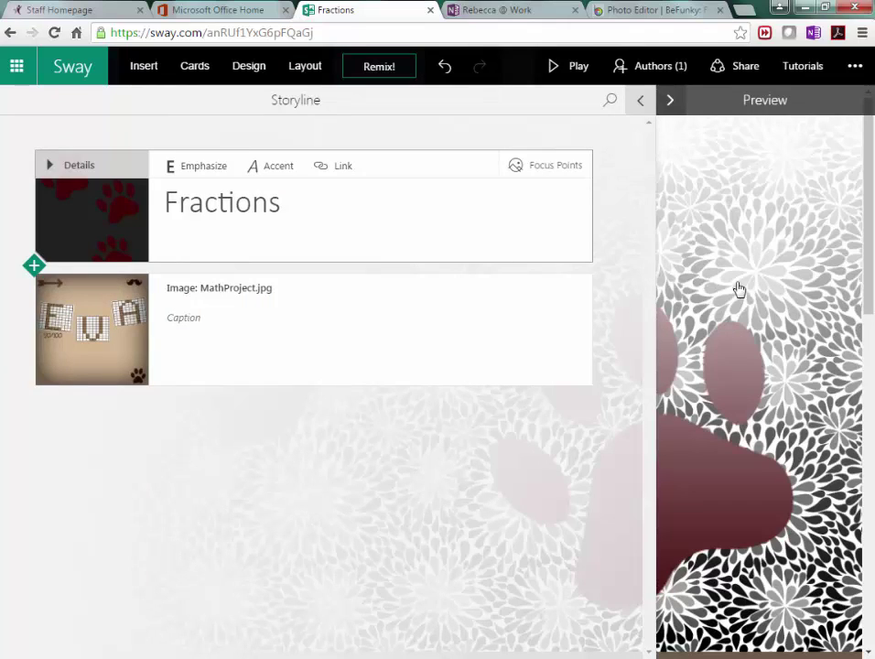
pyautogui.click(738, 292)
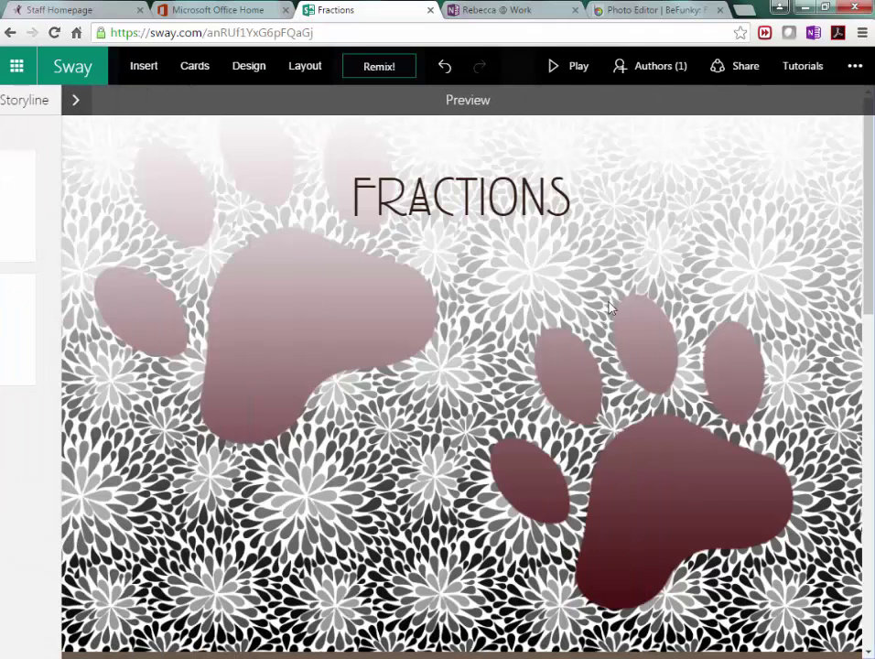
pyautogui.scroll(-8, 613, 302)
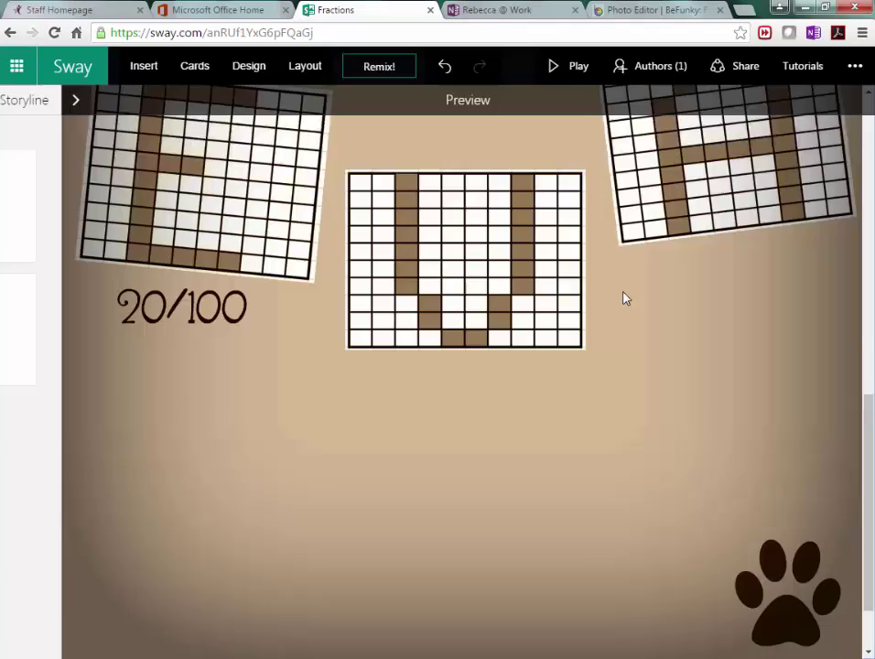
pyautogui.scroll(-1, 625, 299)
pyautogui.scroll(6, 560, 355)
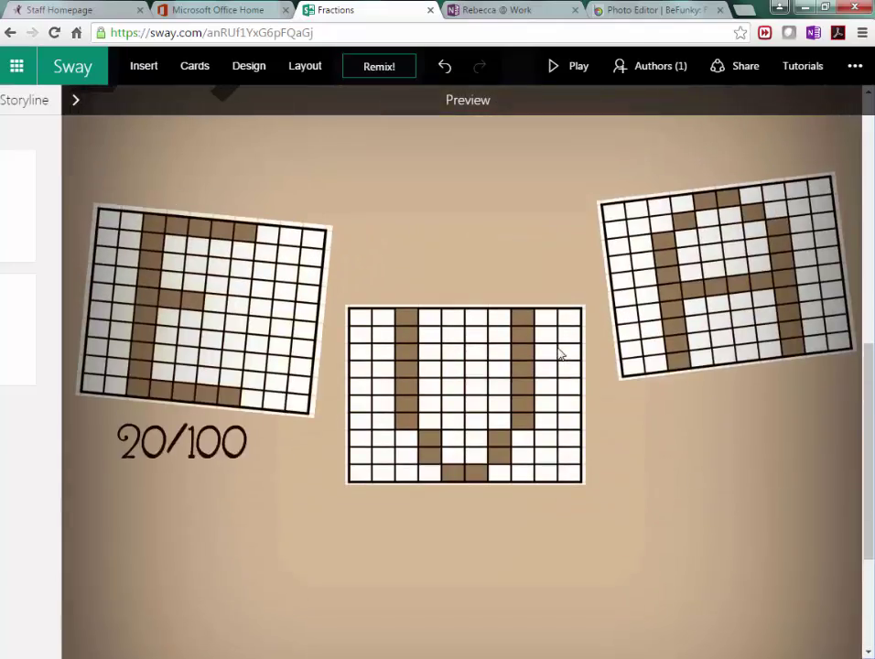
pyautogui.scroll(6, 560, 355)
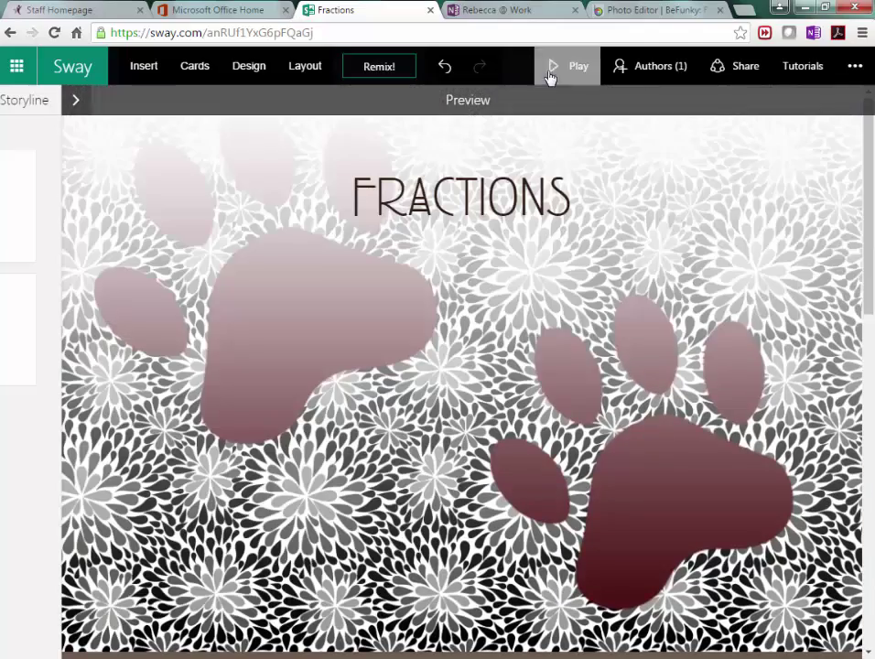
# Play the Sway, view it from the title through the project image to the end, and return to editing.
pyautogui.click(551, 74)
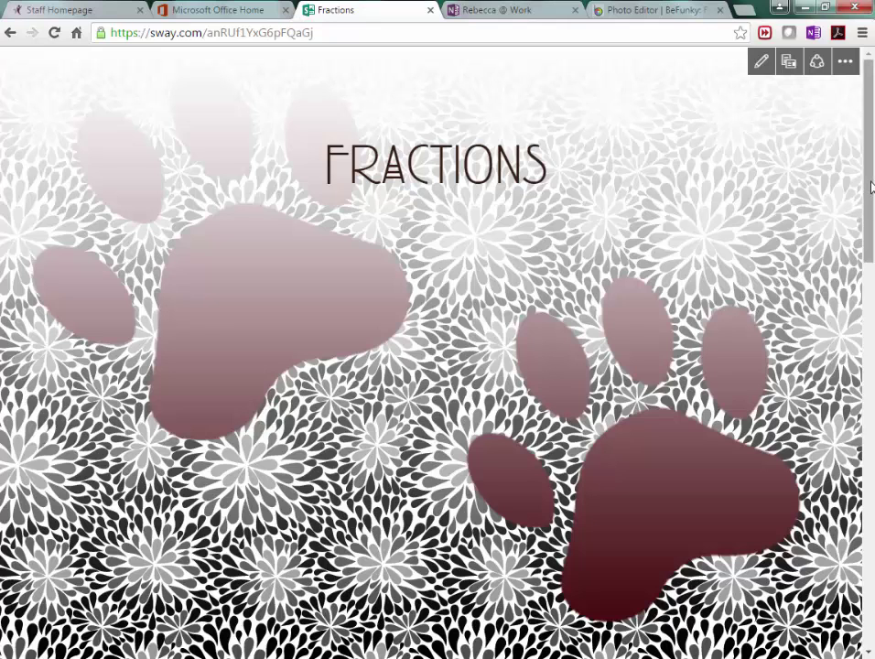
pyautogui.scroll(-10, 871, 187)
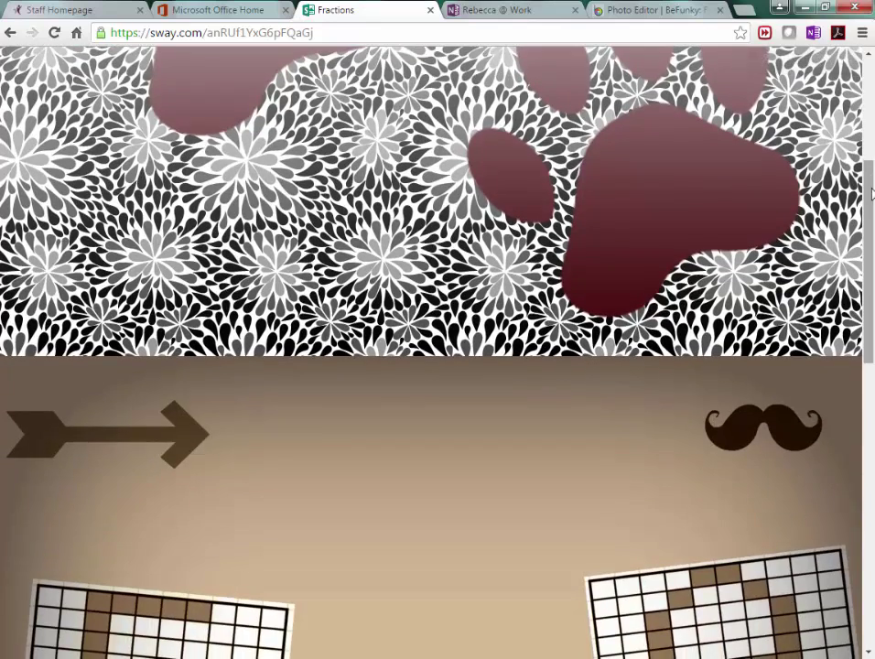
pyautogui.scroll(-2, 871, 195)
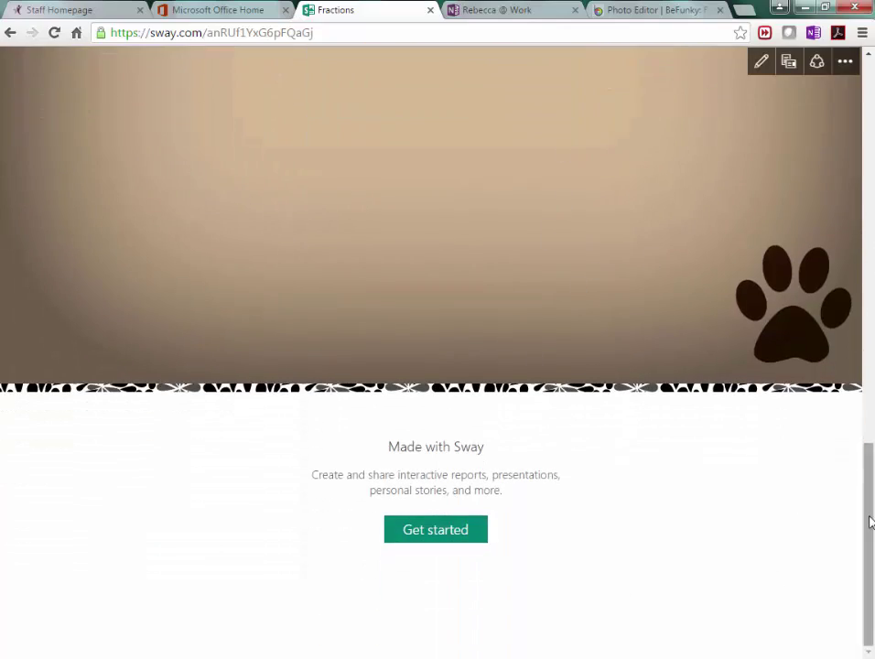
pyautogui.scroll(6, 869, 520)
pyautogui.scroll(6, 437, 351)
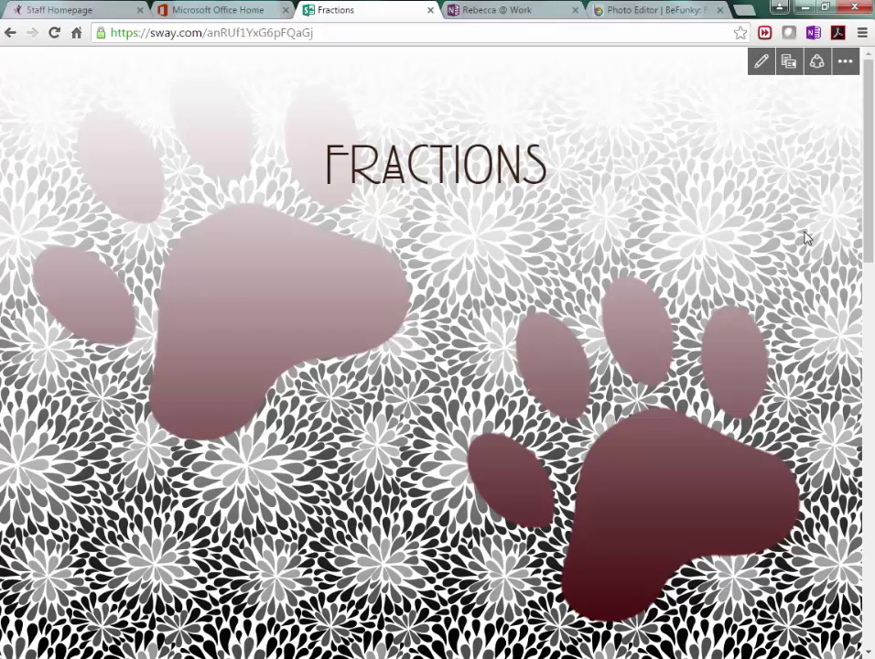
pyautogui.click(760, 61)
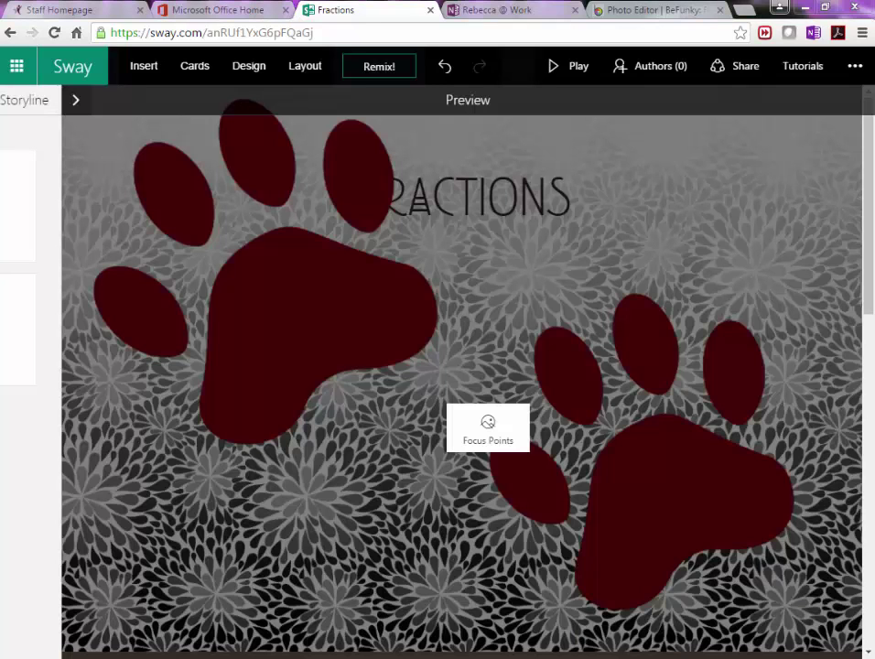
# Restrict the Sway's sharing to only my organization and select its share link.
pyautogui.click(733, 73)
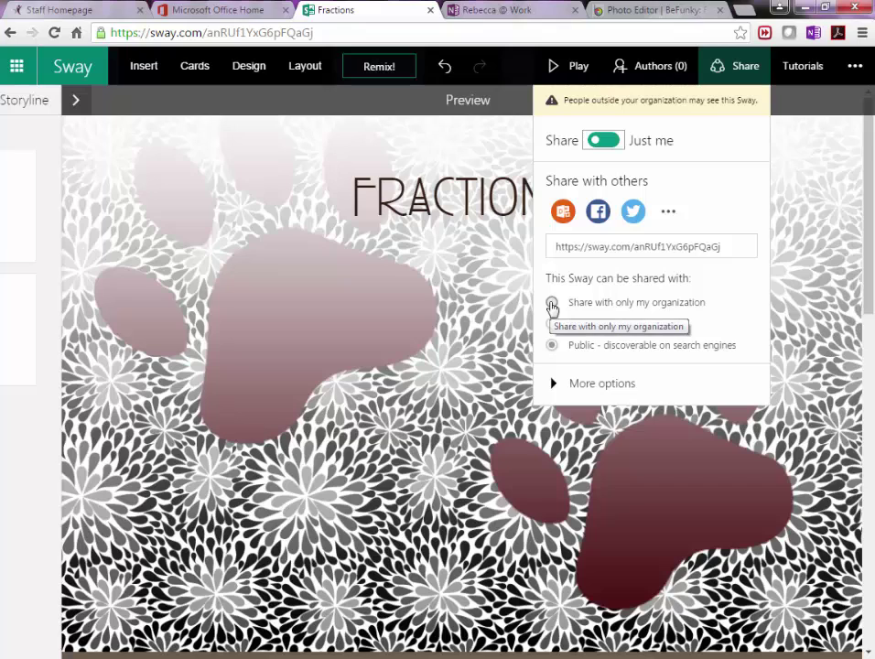
pyautogui.click(552, 303)
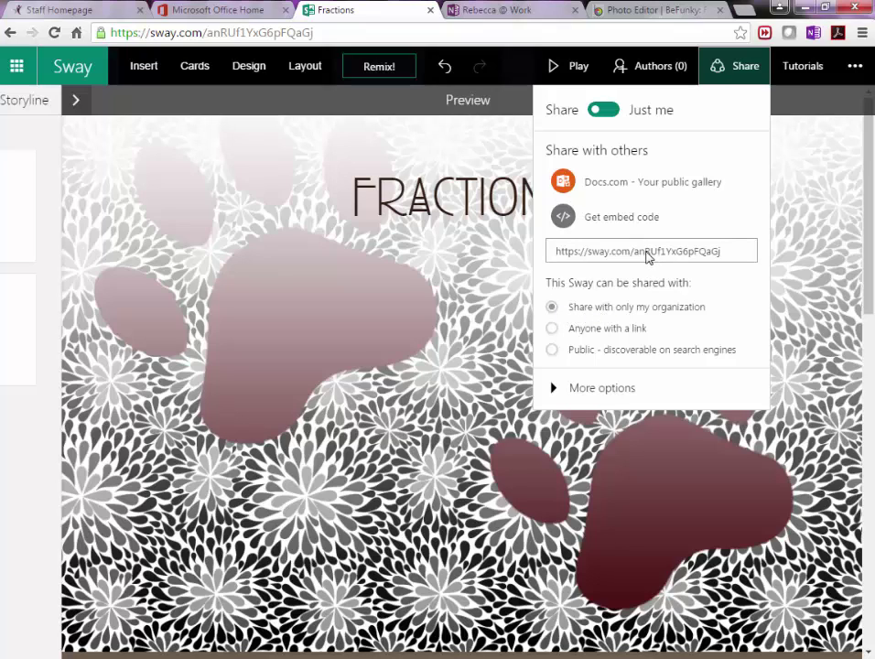
pyautogui.click(646, 255)
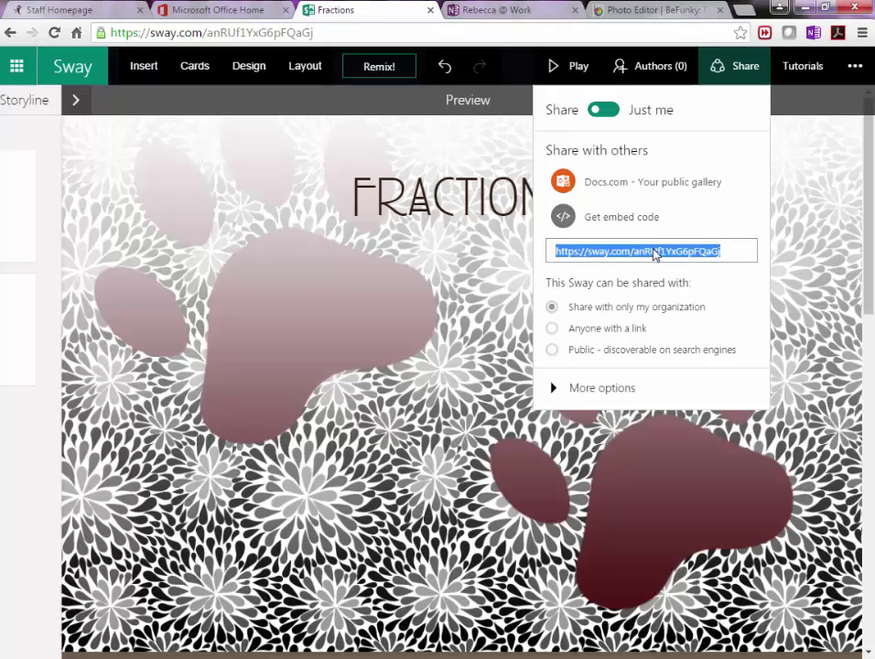